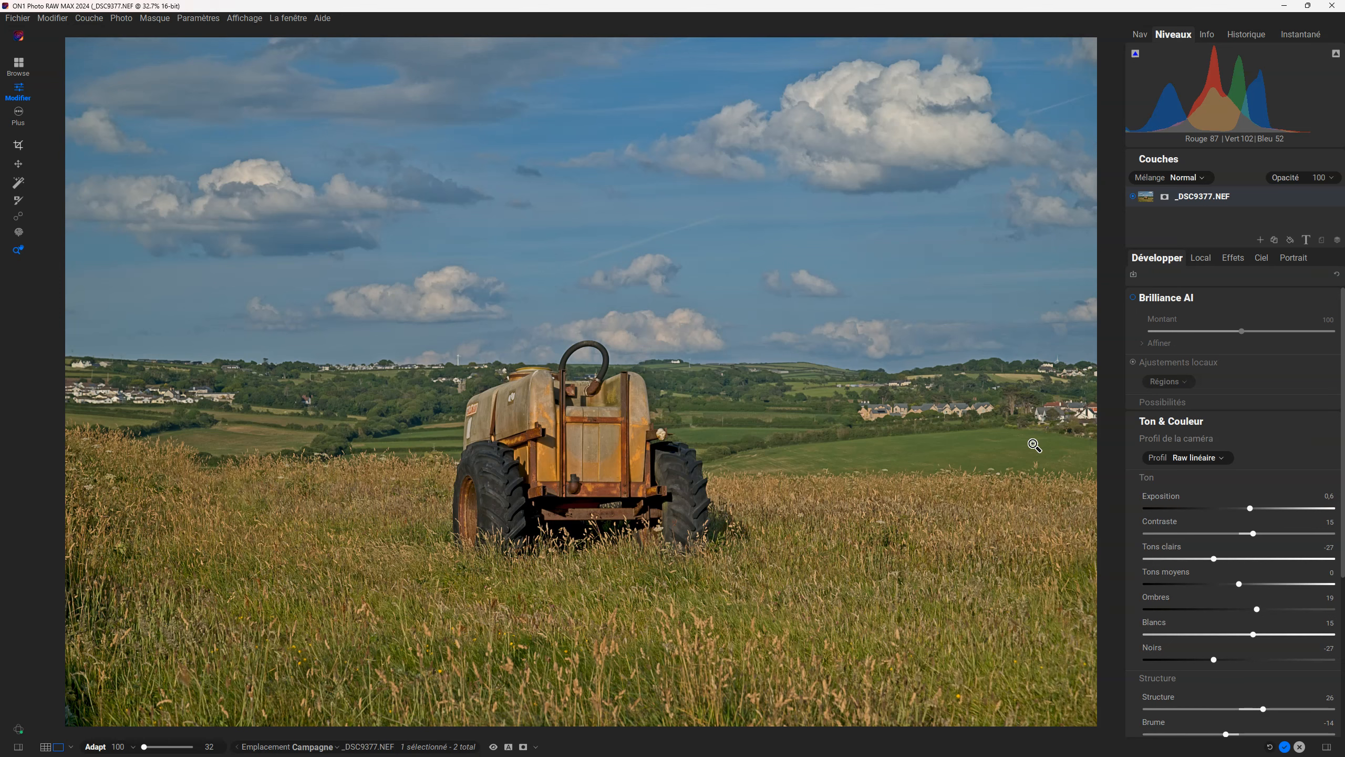
Toggle both side panels off and on around the photo, ending with the presets and adjustment panels displayed.
key(Tab)
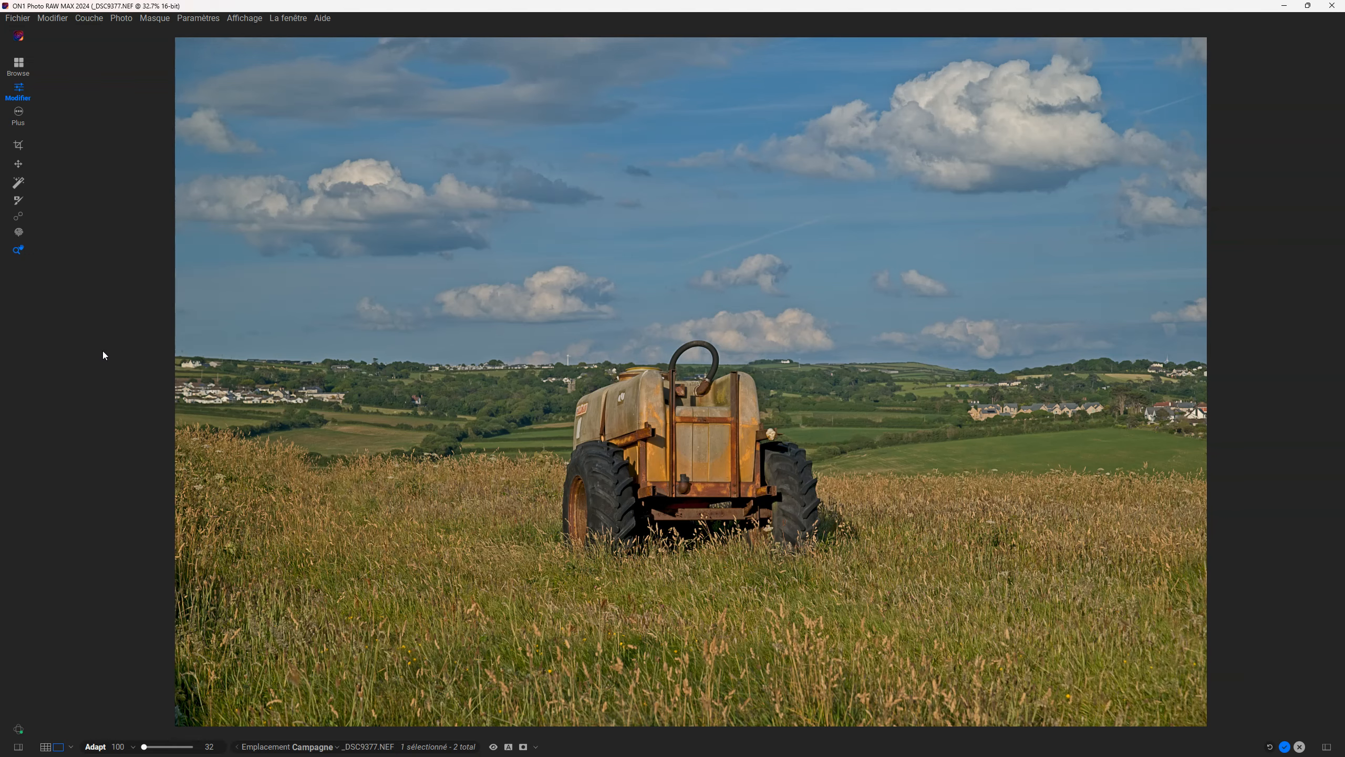
key(Tab)
key(Tab)
key(Tab)
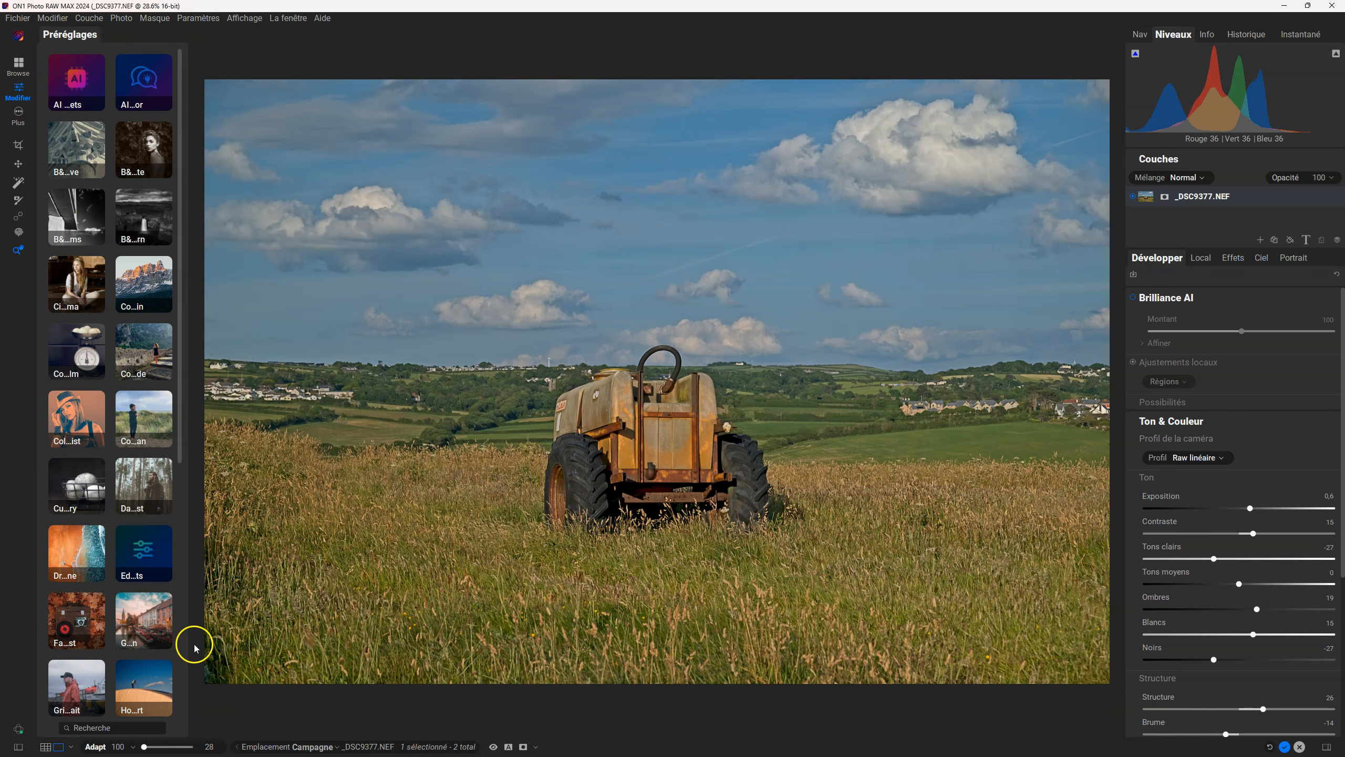
key(Tab)
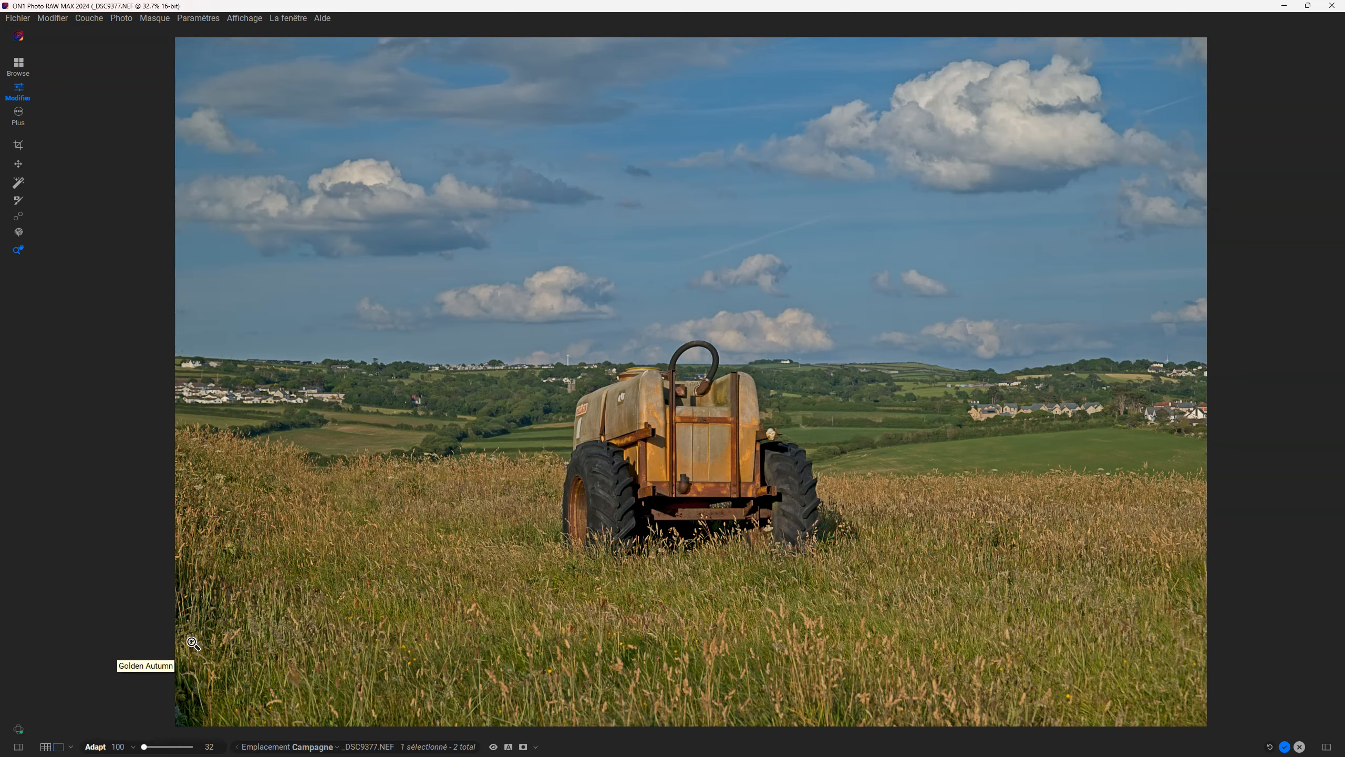
key(Tab)
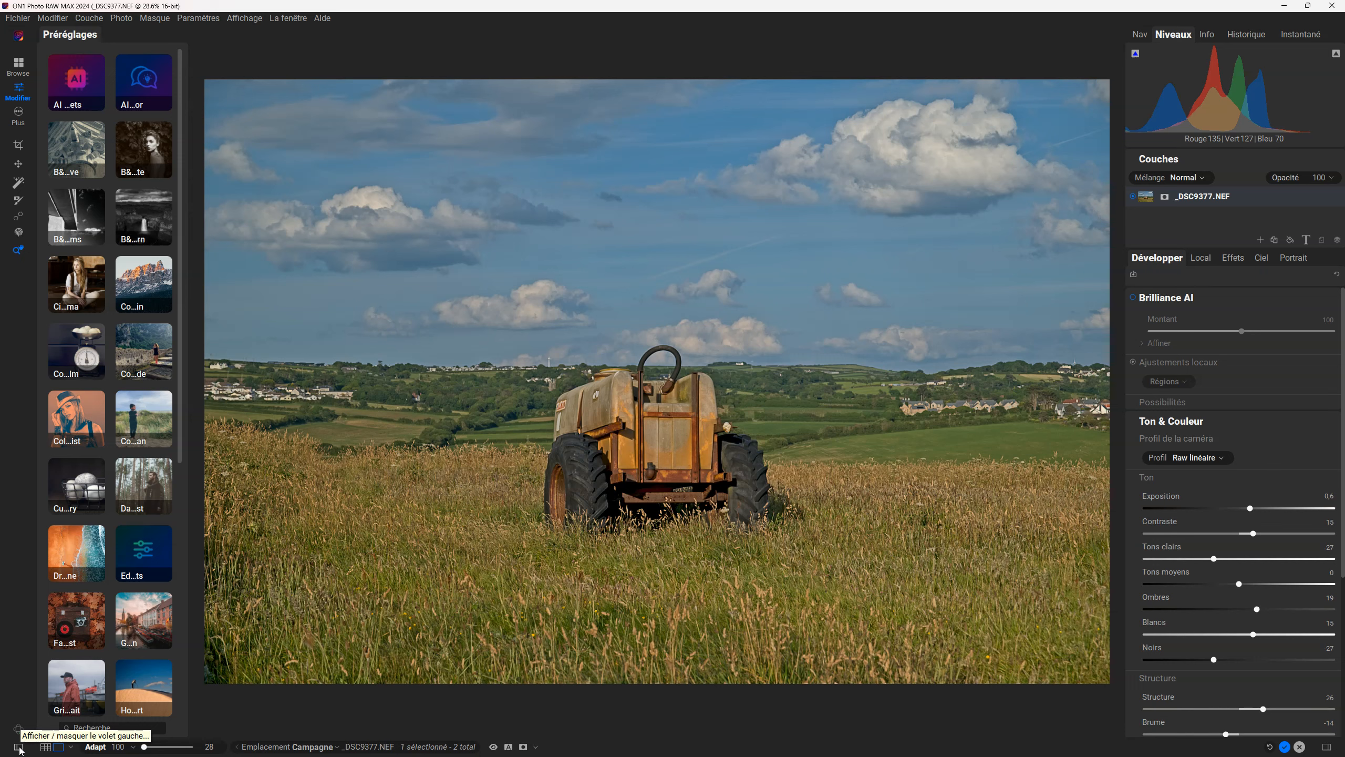
Hide and show each side panel individually, ending with only the adjustment panel displayed.
click(1329, 747)
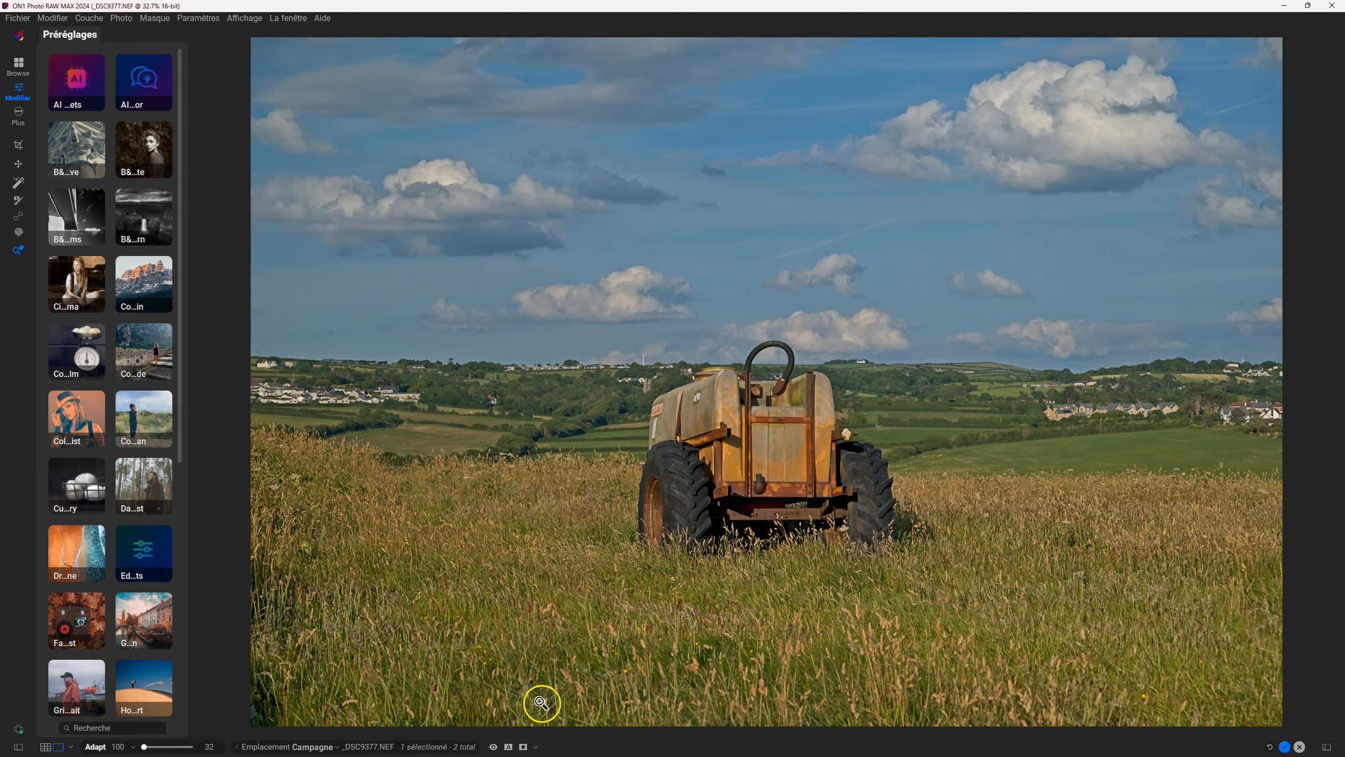
click(17, 748)
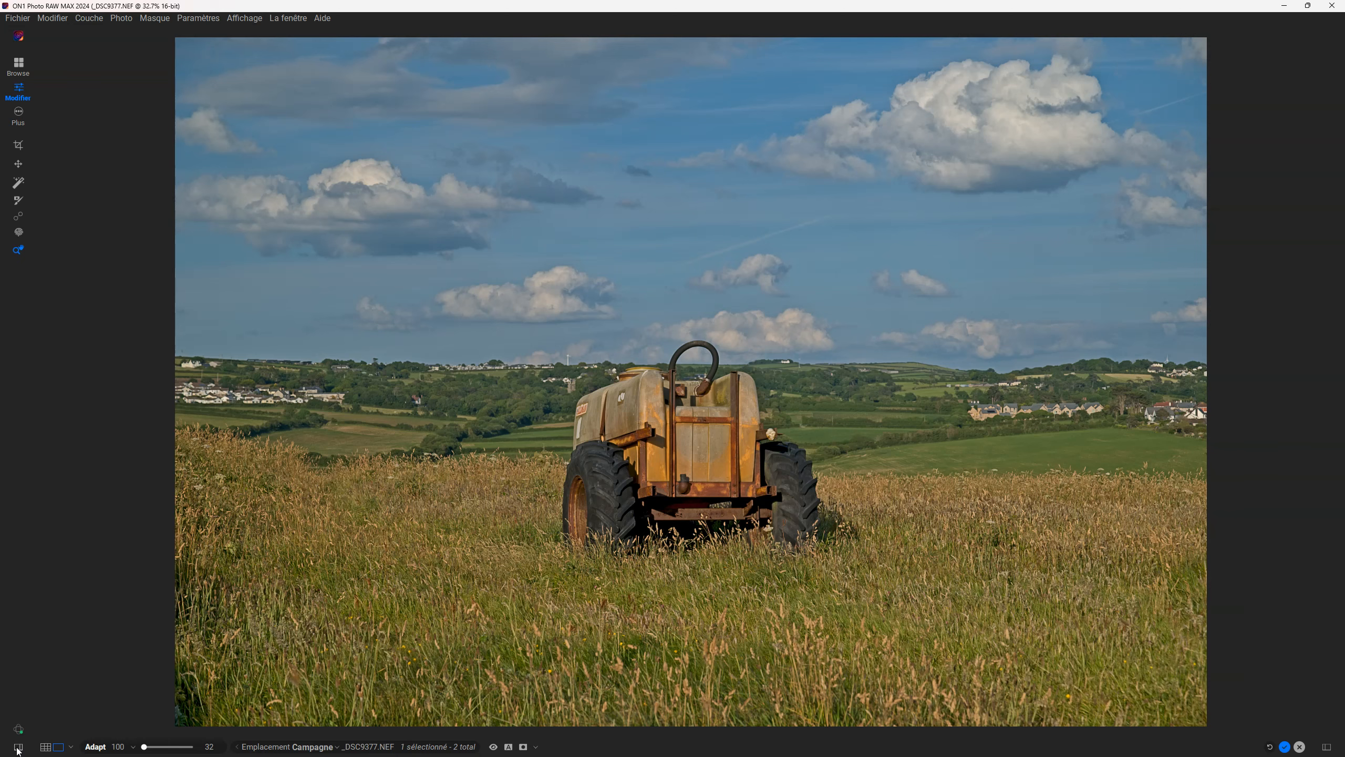
click(18, 748)
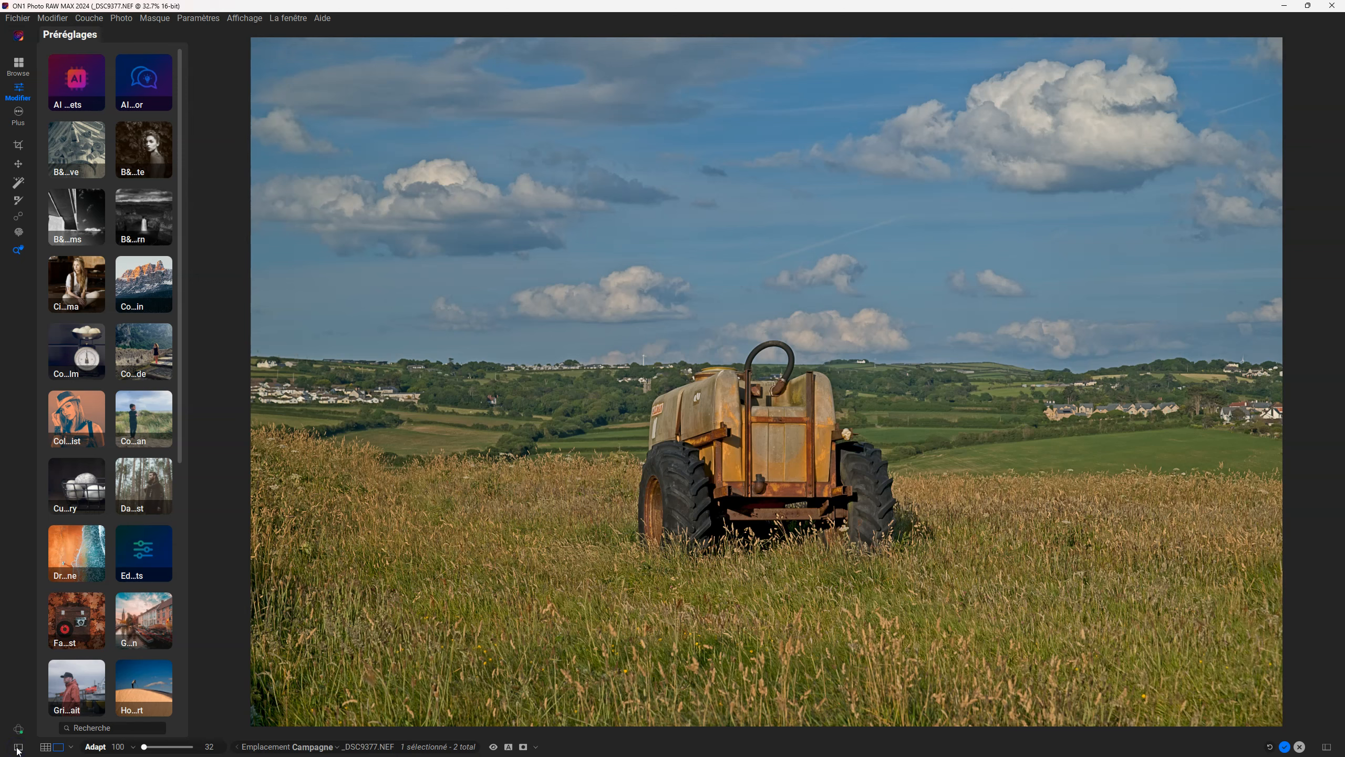
click(17, 748)
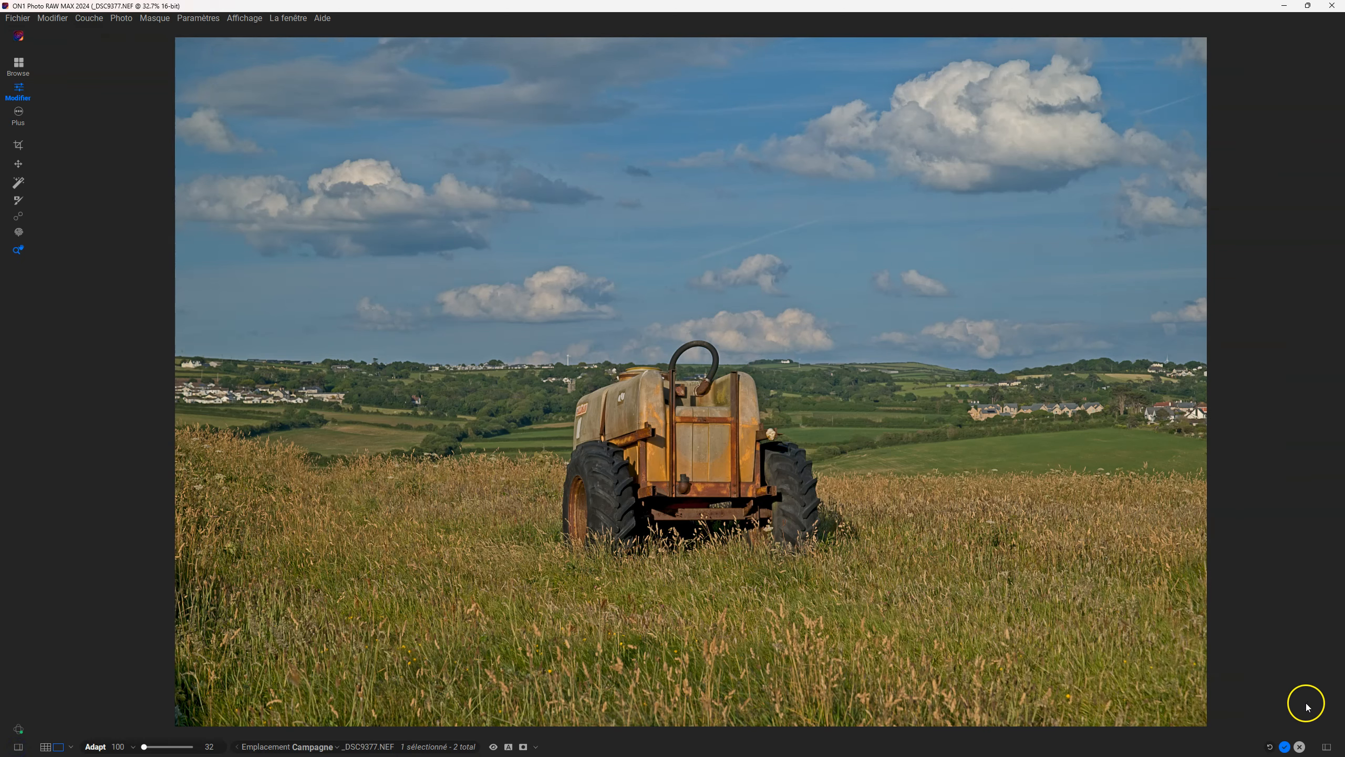
click(1328, 747)
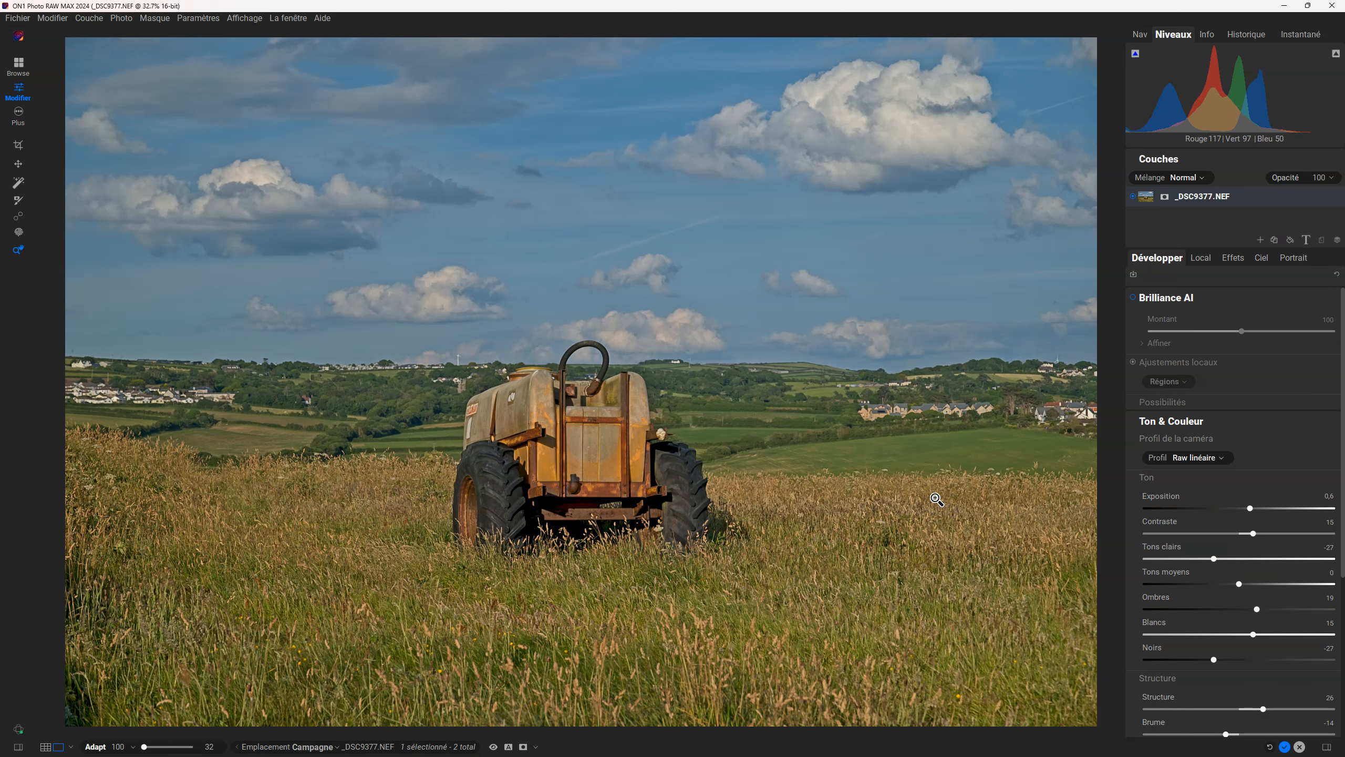
Display both side panels together and resize the presets panel to be slightly narrower.
key(Tab)
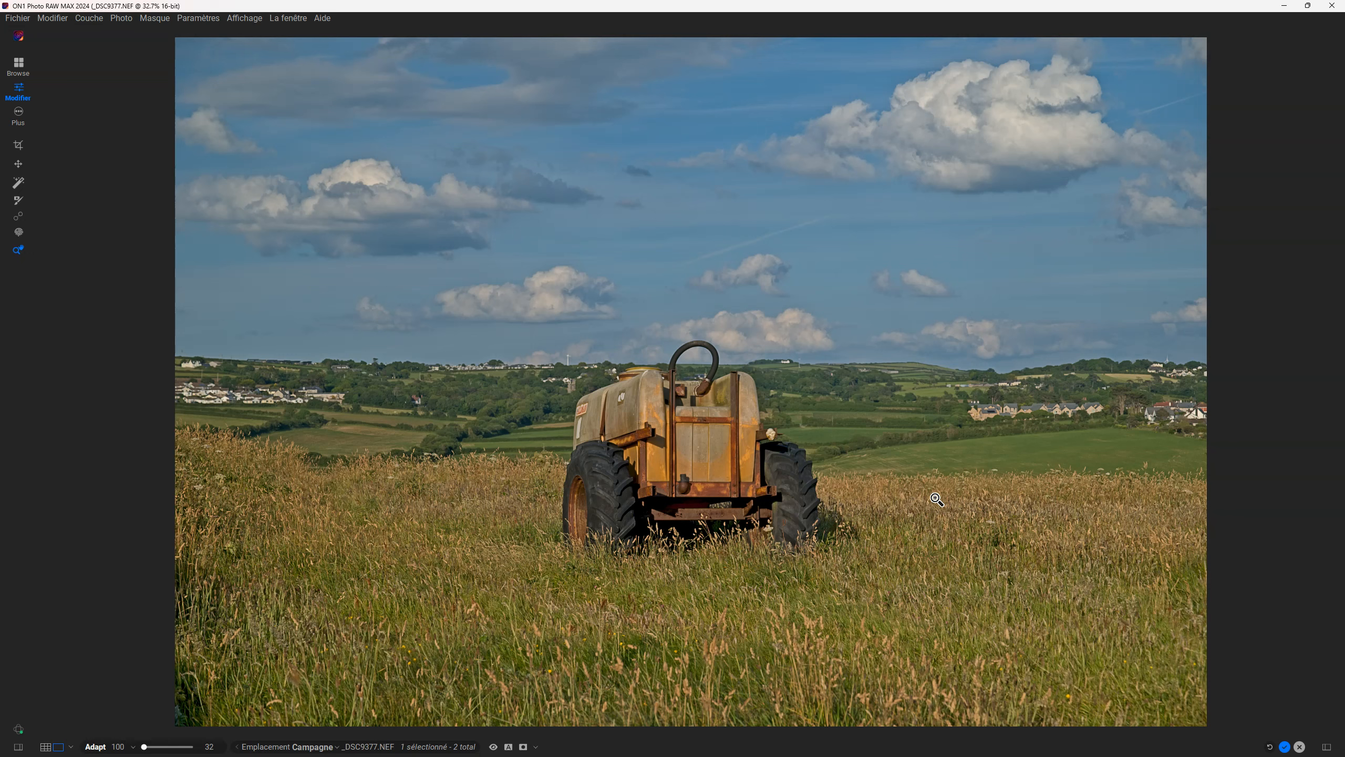
key(Tab)
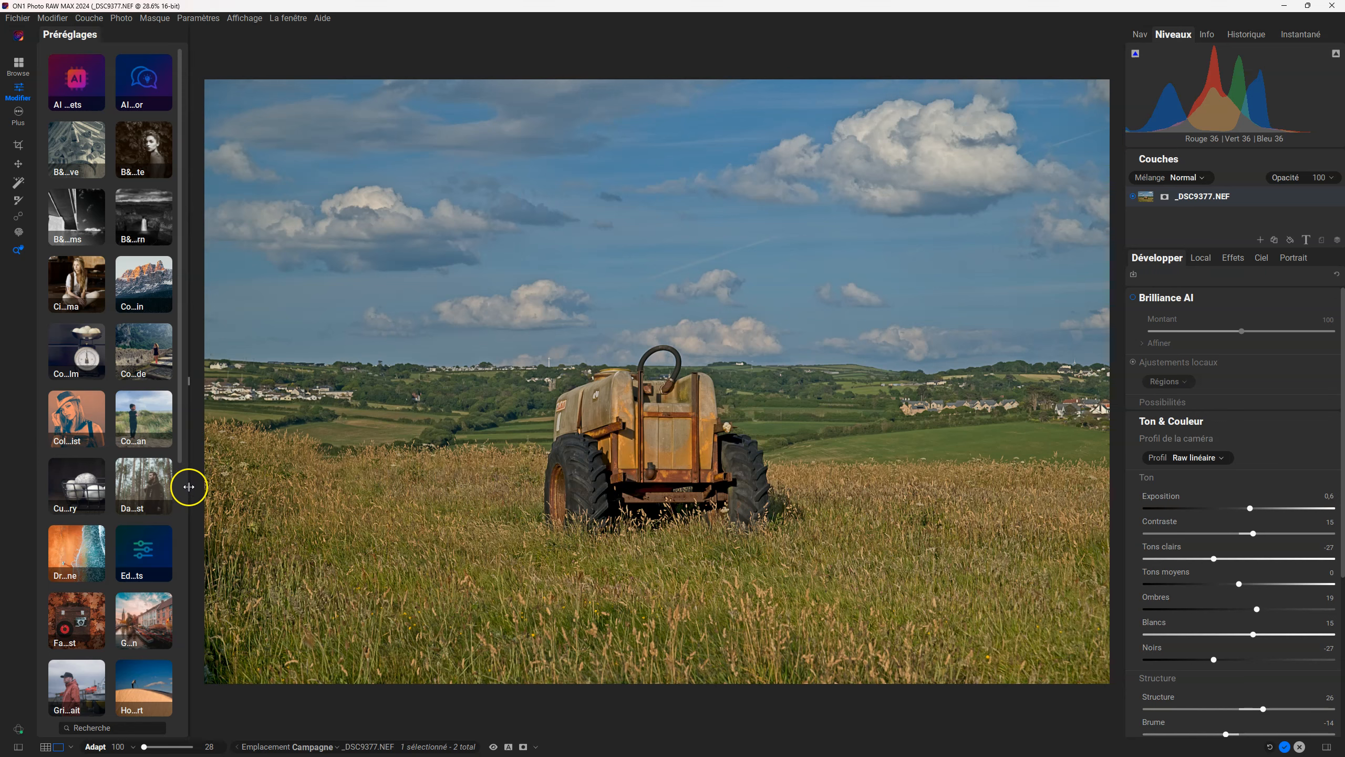
drag(187, 487, 497, 483)
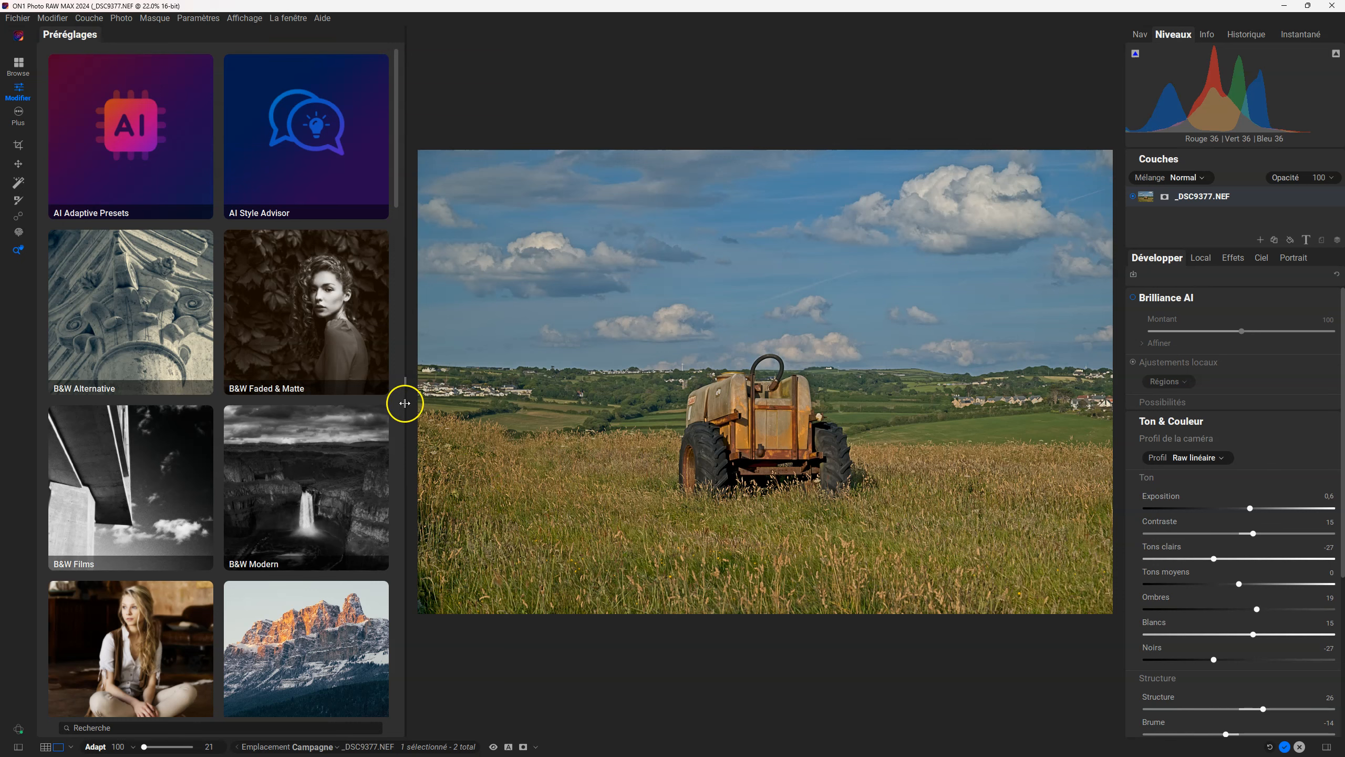
drag(405, 403, 158, 403)
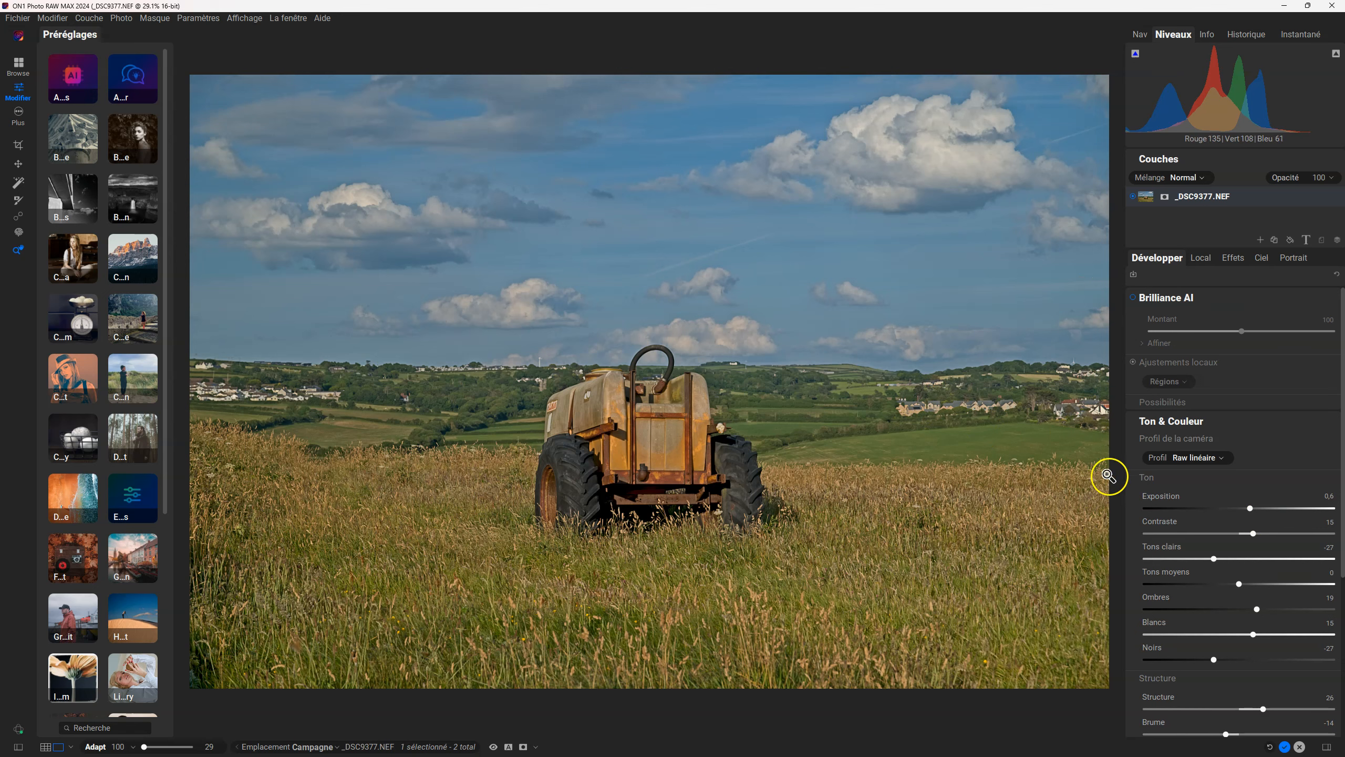
Widen the adjustment panel as far as it goes and hide the presets panel.
drag(1125, 462, 904, 465)
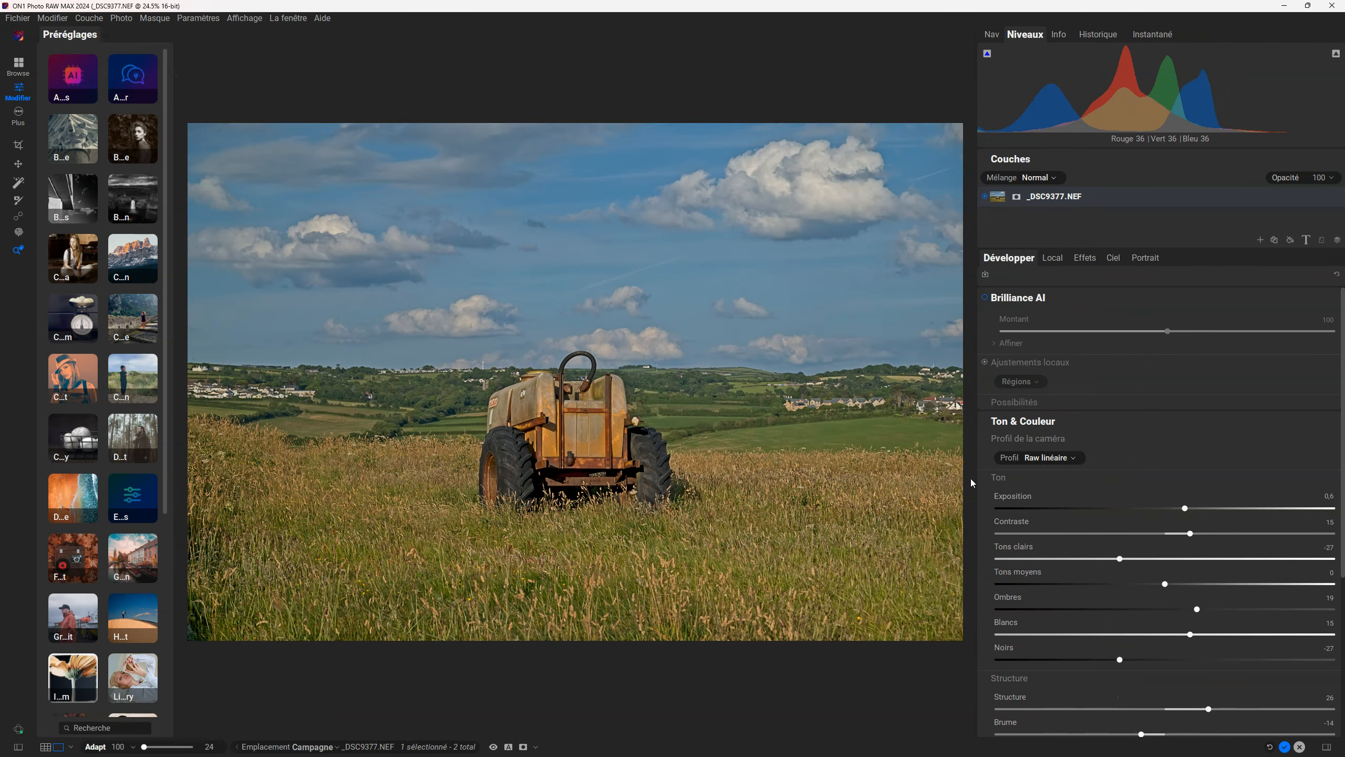
drag(977, 492, 944, 492)
scroll(1120, 565, down, 5)
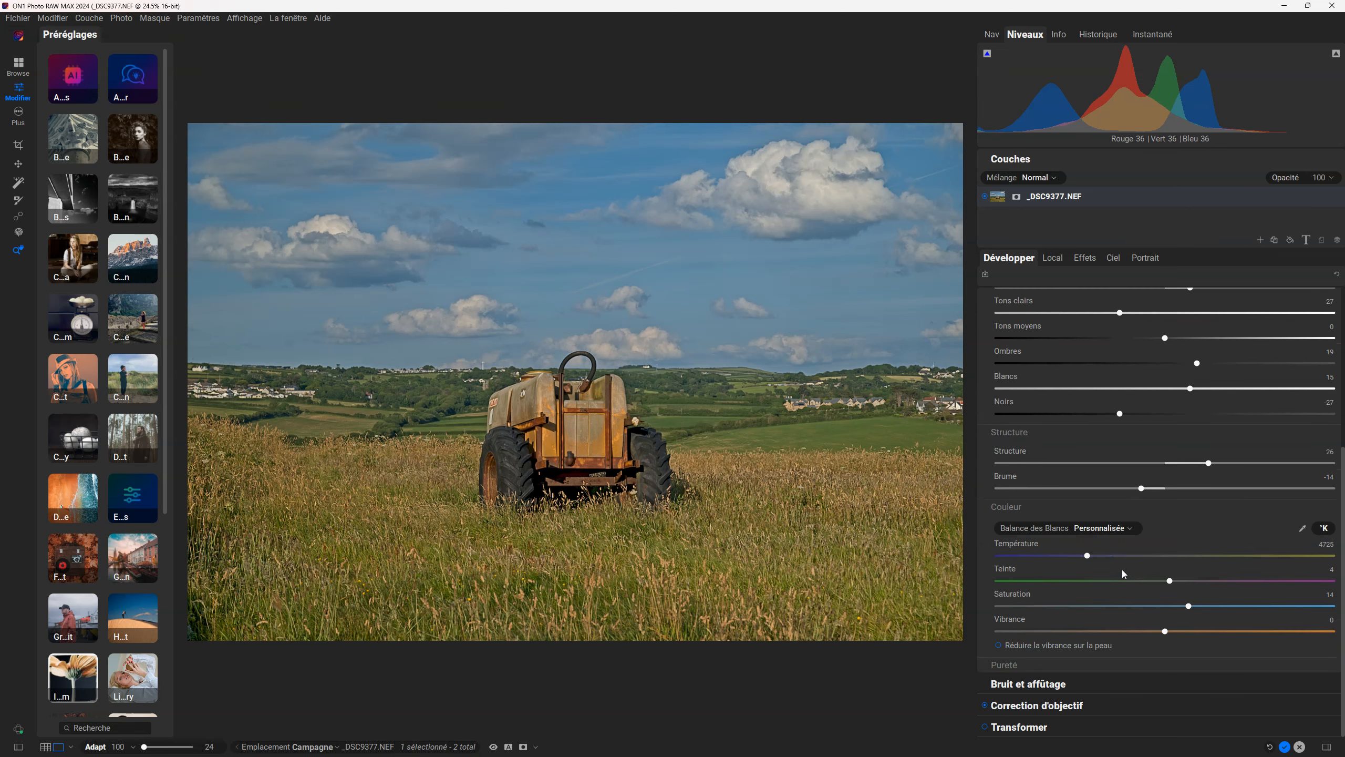
scroll(1123, 570, up, 5)
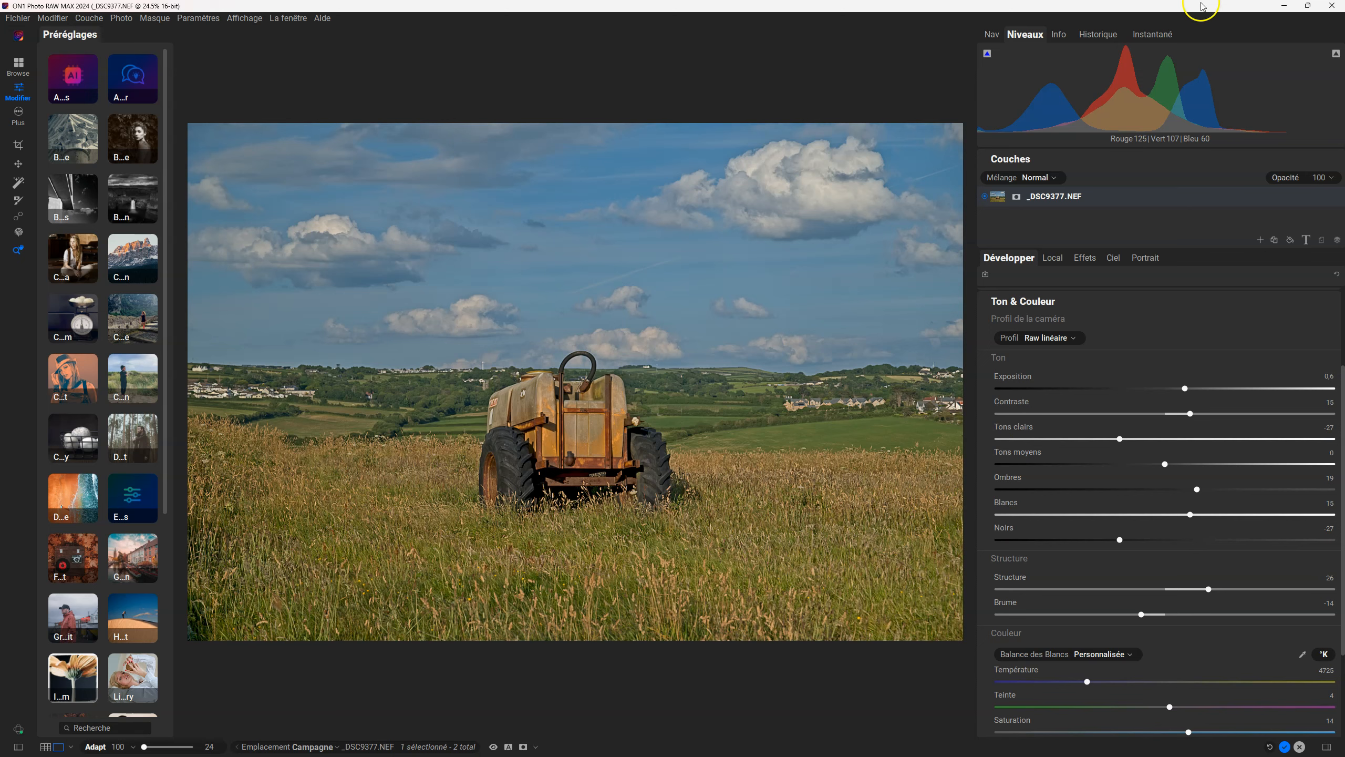
scroll(1204, 504, down, 3)
scroll(1204, 504, up, 4)
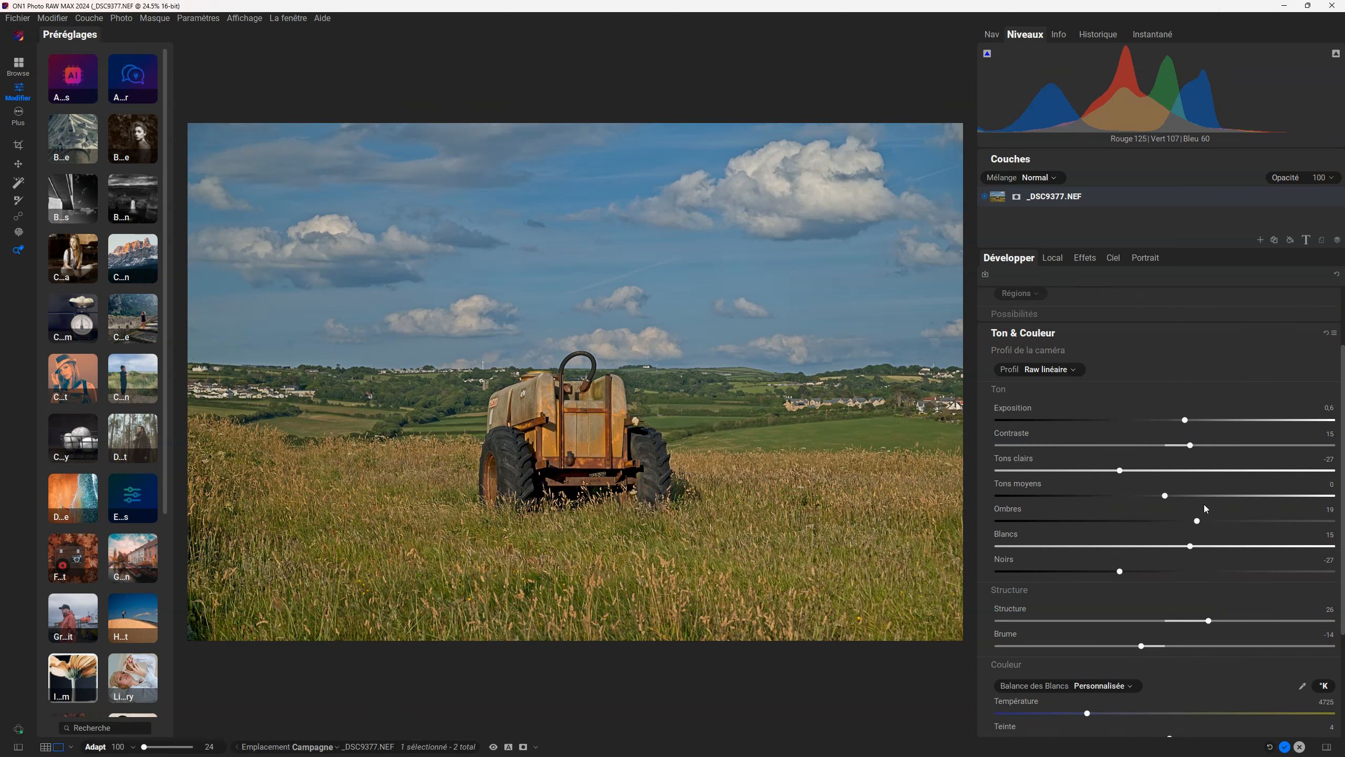
click(18, 746)
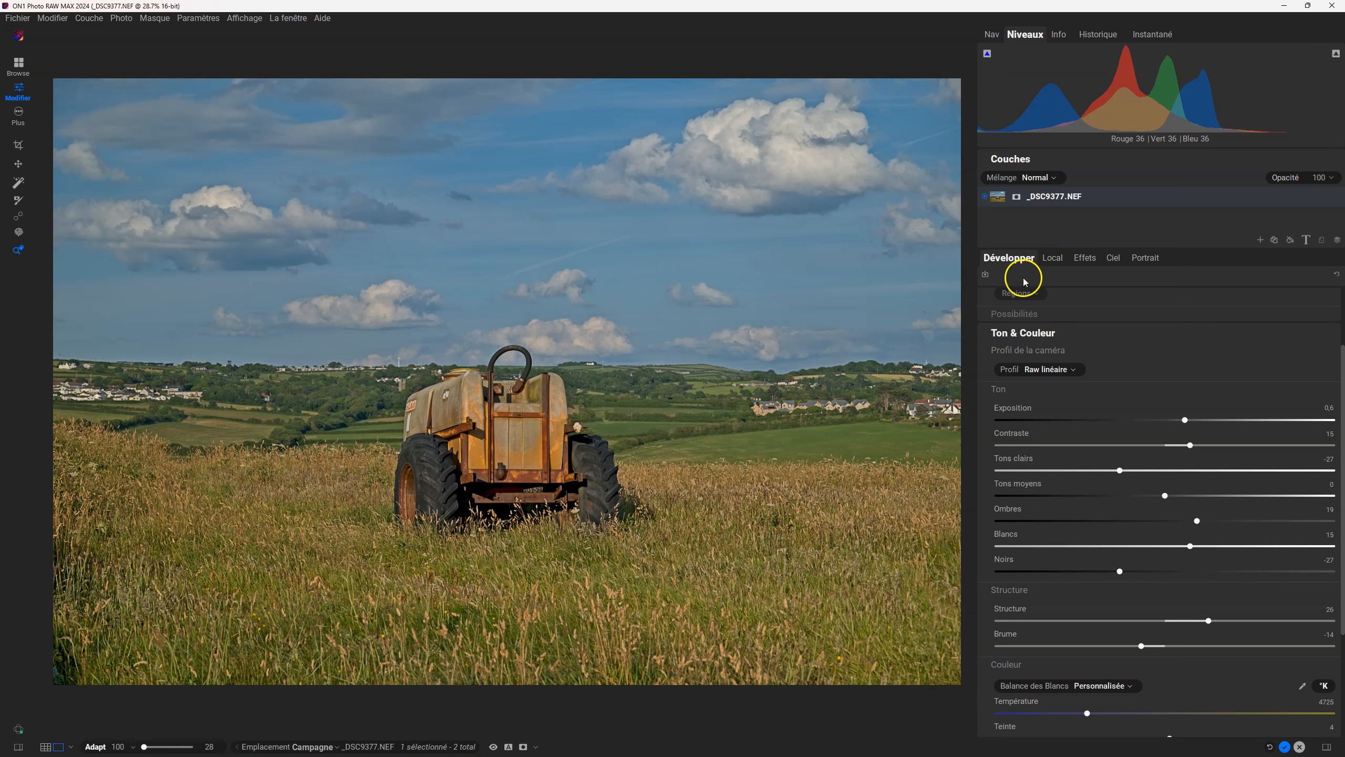
Set the interface font size to Grand in the general preferences.
click(51, 18)
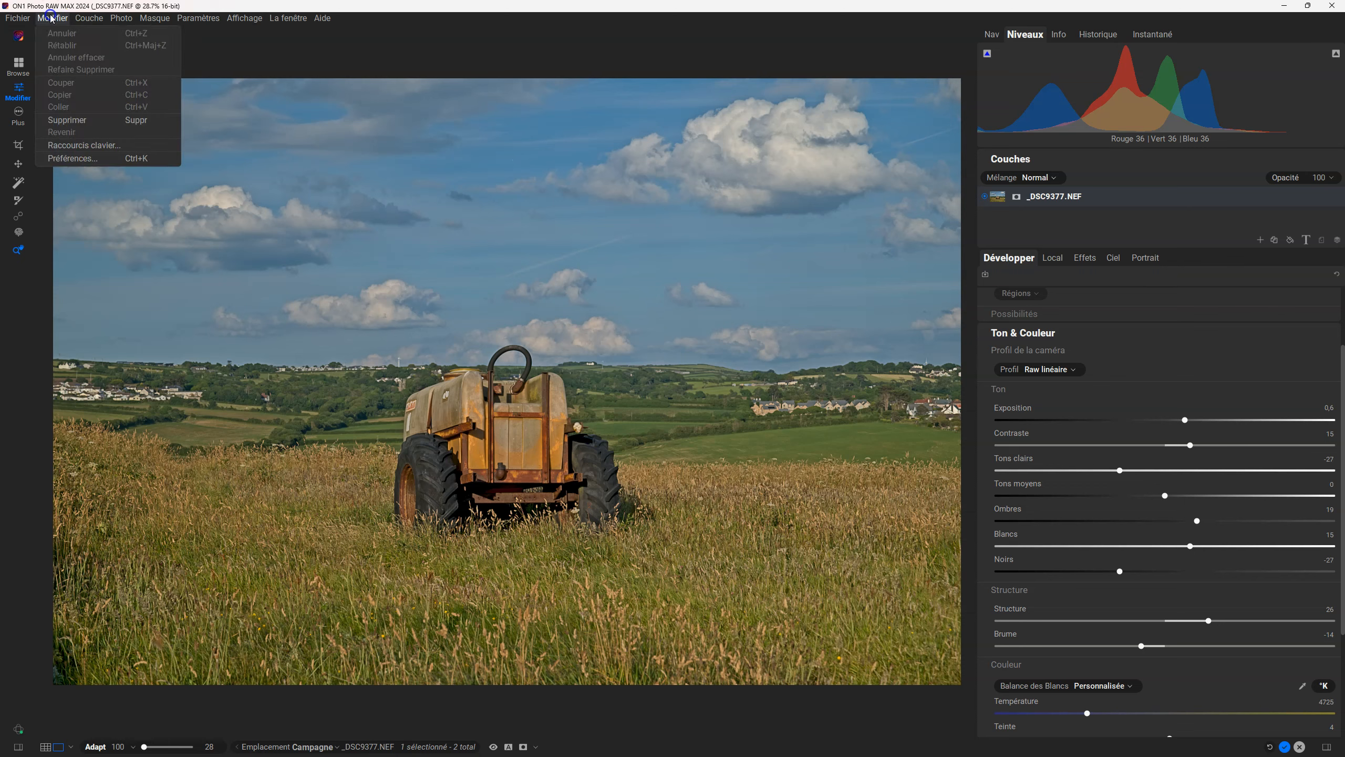
click(55, 160)
click(532, 236)
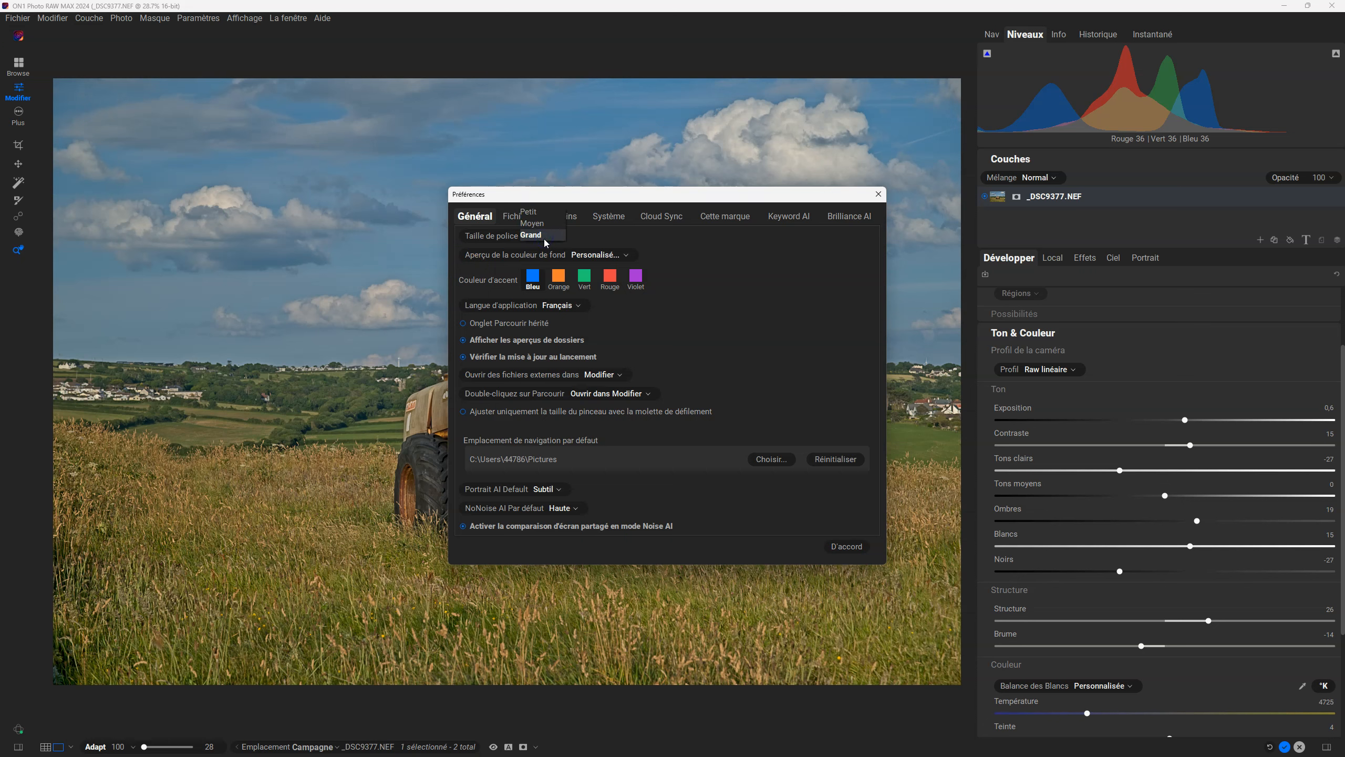
click(865, 547)
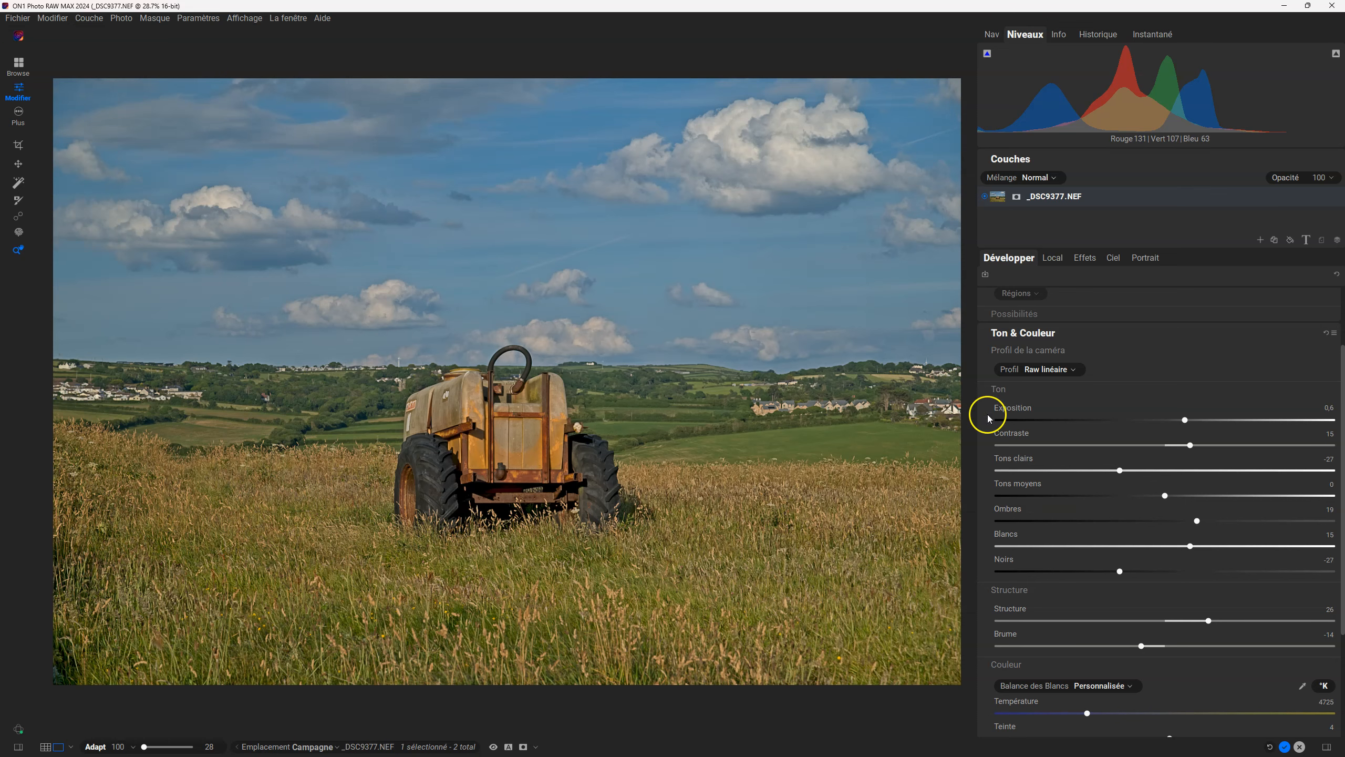
Narrow the adjustment panel to its compact width and toggle the side panels until both are displayed.
drag(978, 418, 1180, 409)
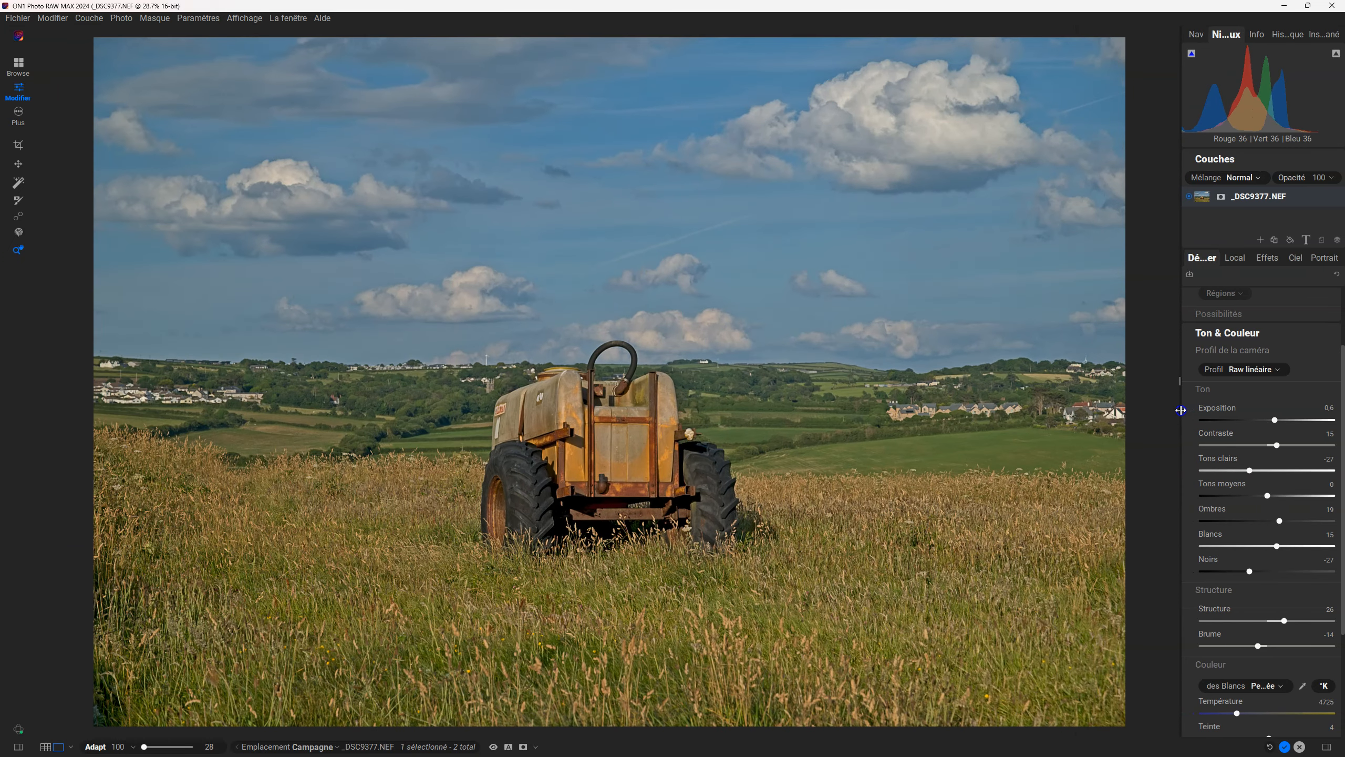
click(1045, 466)
key(Tab)
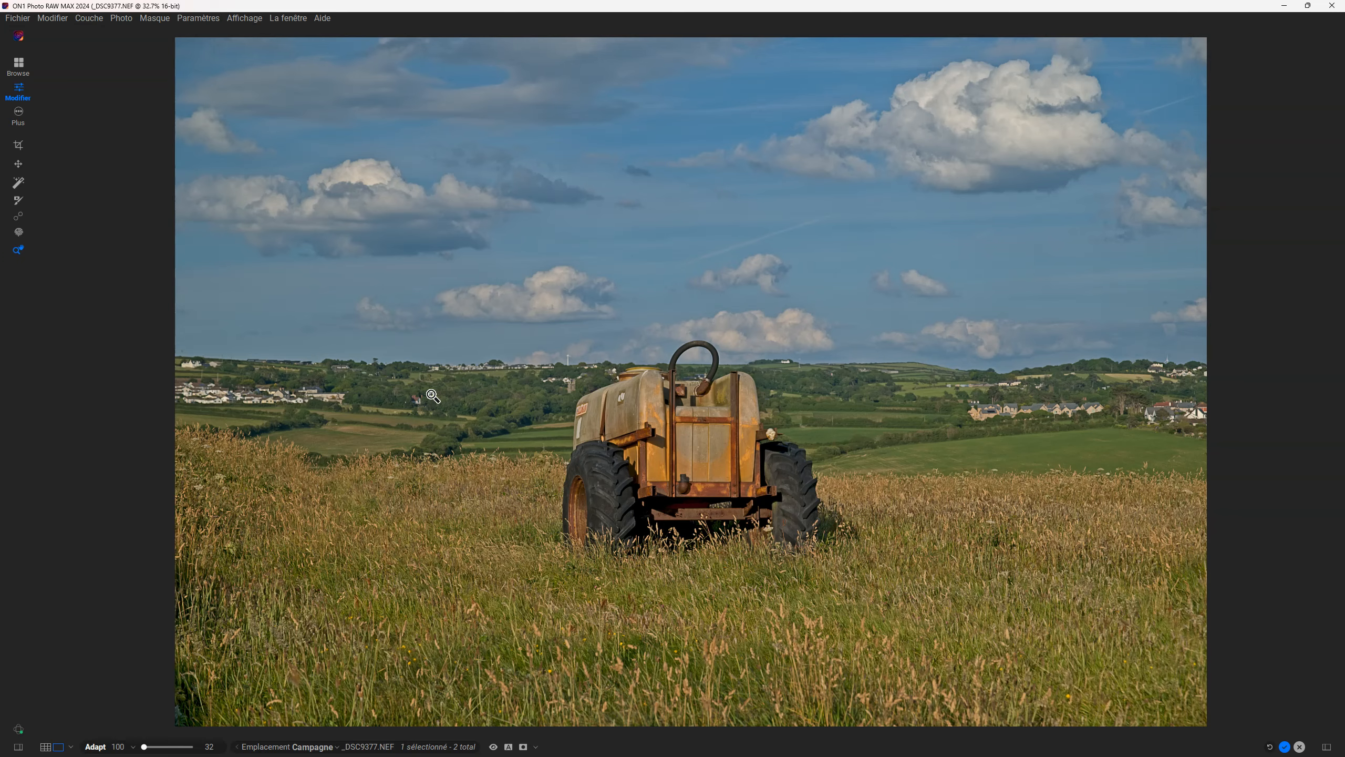
key(Tab)
key(Tab)
key(Tab)
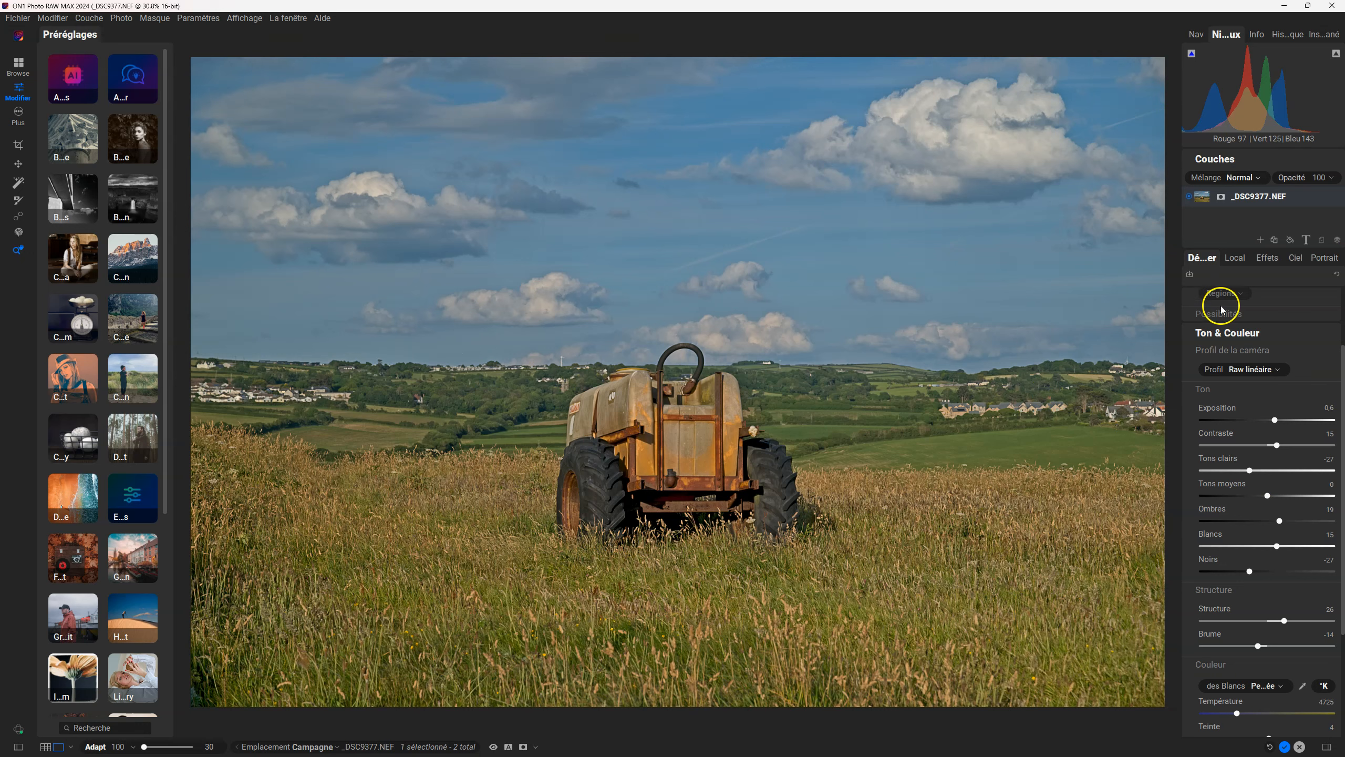
Return to the photo browser and reopen _DSC9377.NEF for editing.
click(46, 747)
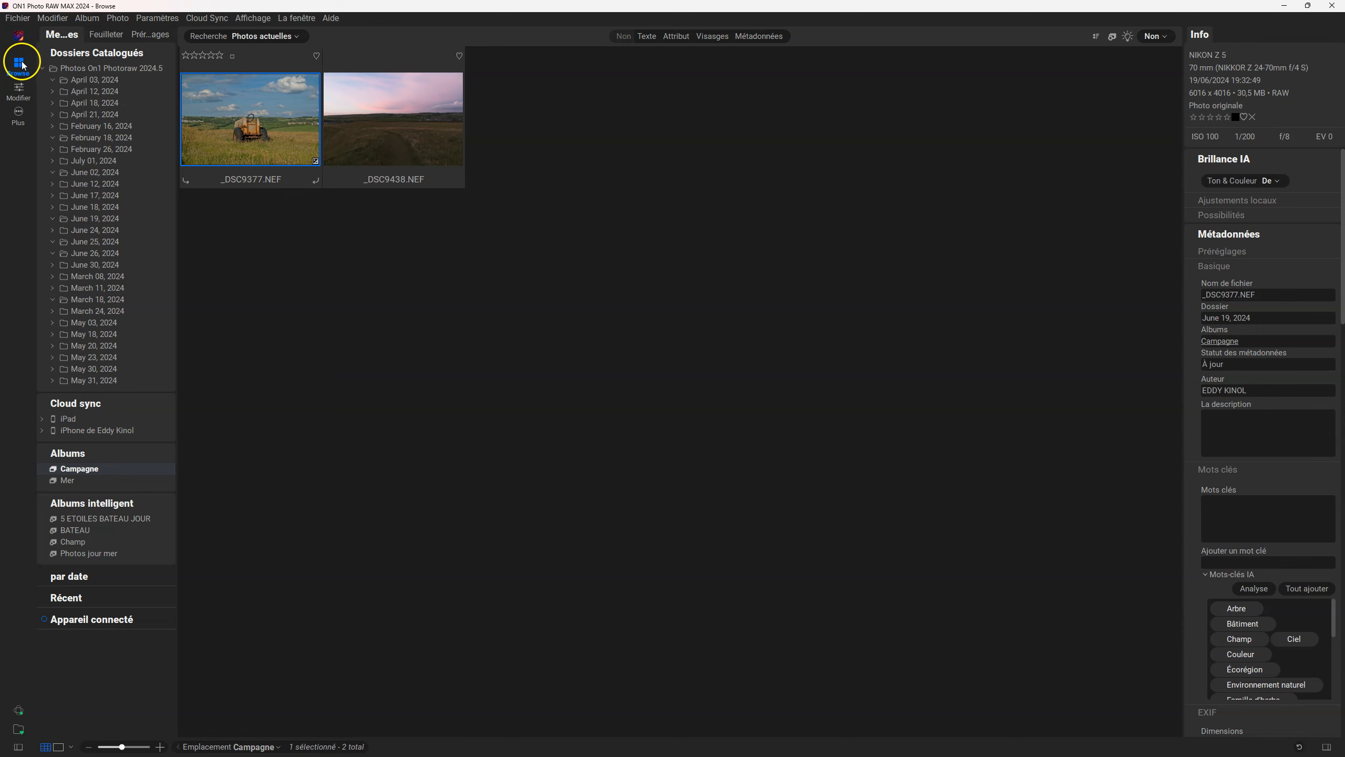
click(258, 120)
double_click(257, 119)
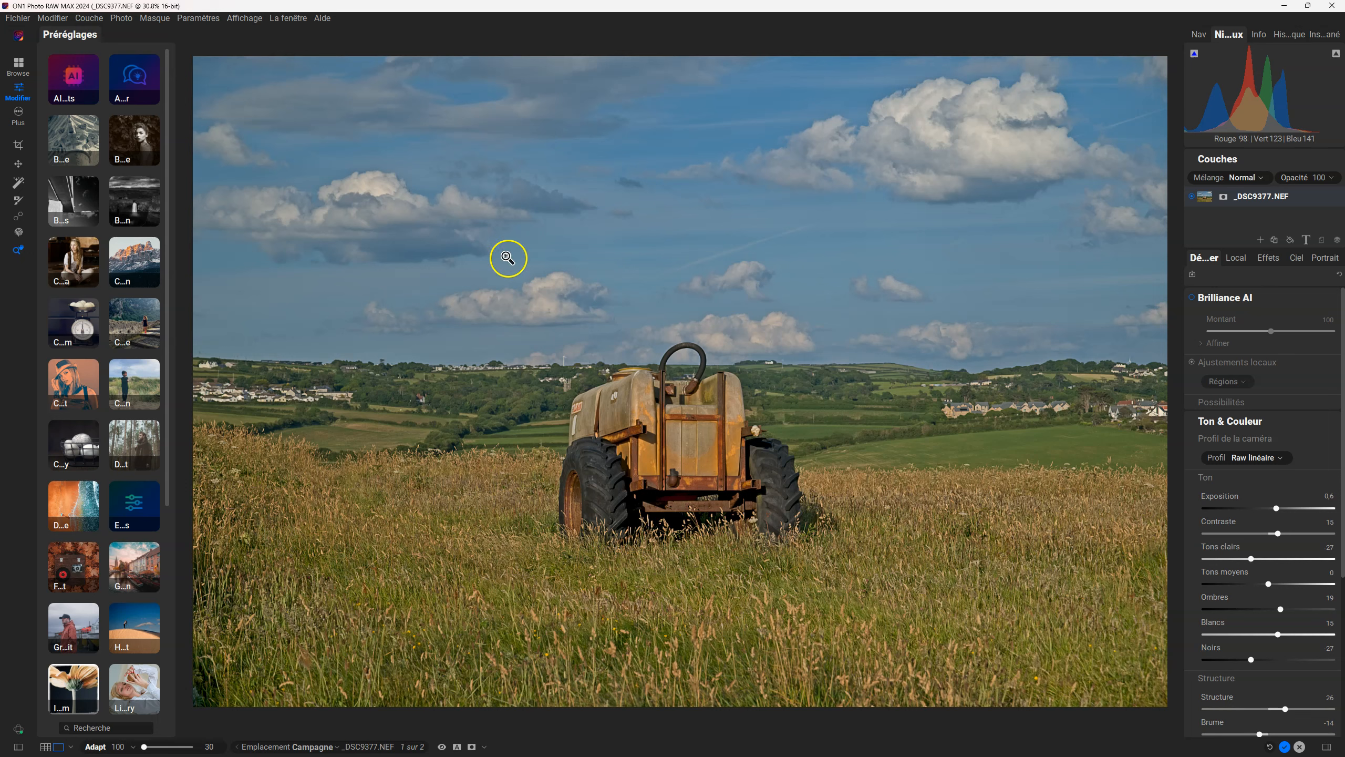
Show the filmstrip below the photo and switch repeatedly between filmstrip and detail views, ending in the filmstrip view.
click(70, 747)
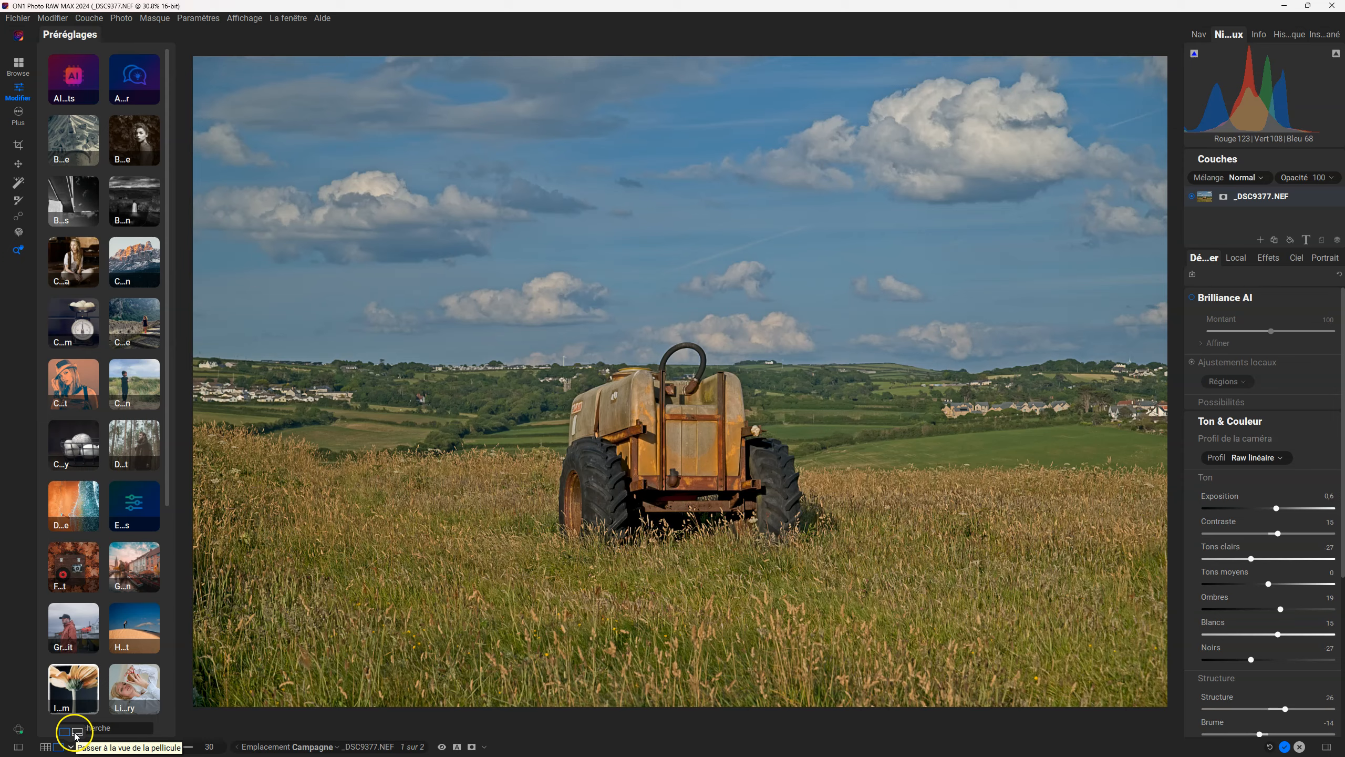
click(77, 732)
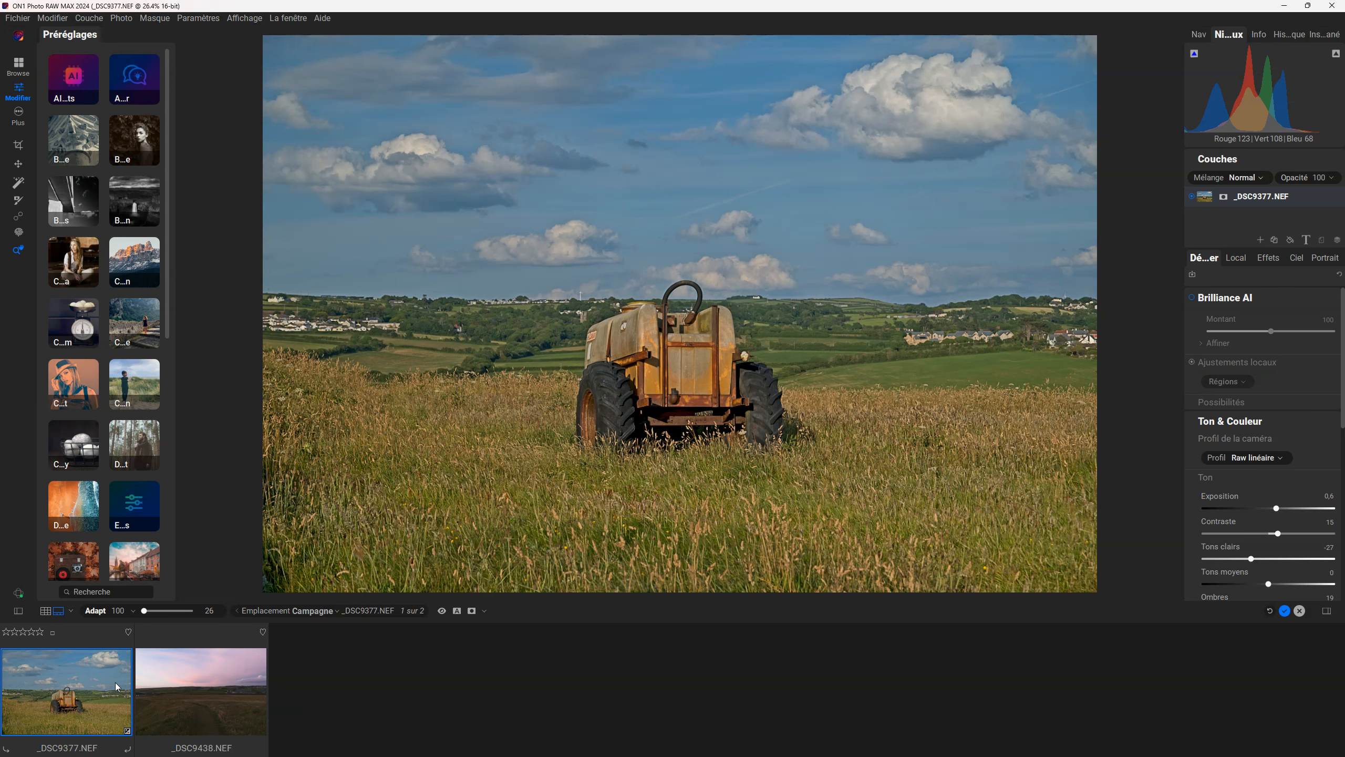
key(e)
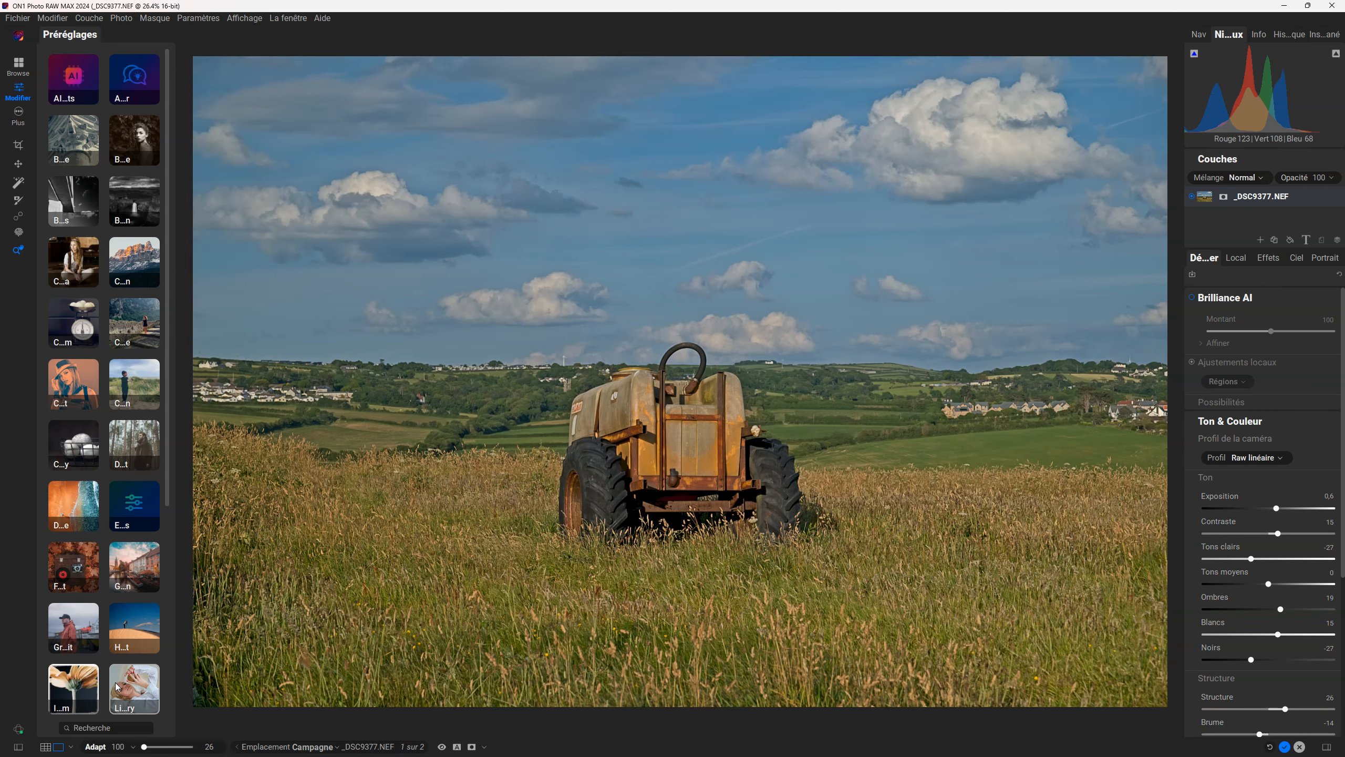
key(n)
key(e)
key(n)
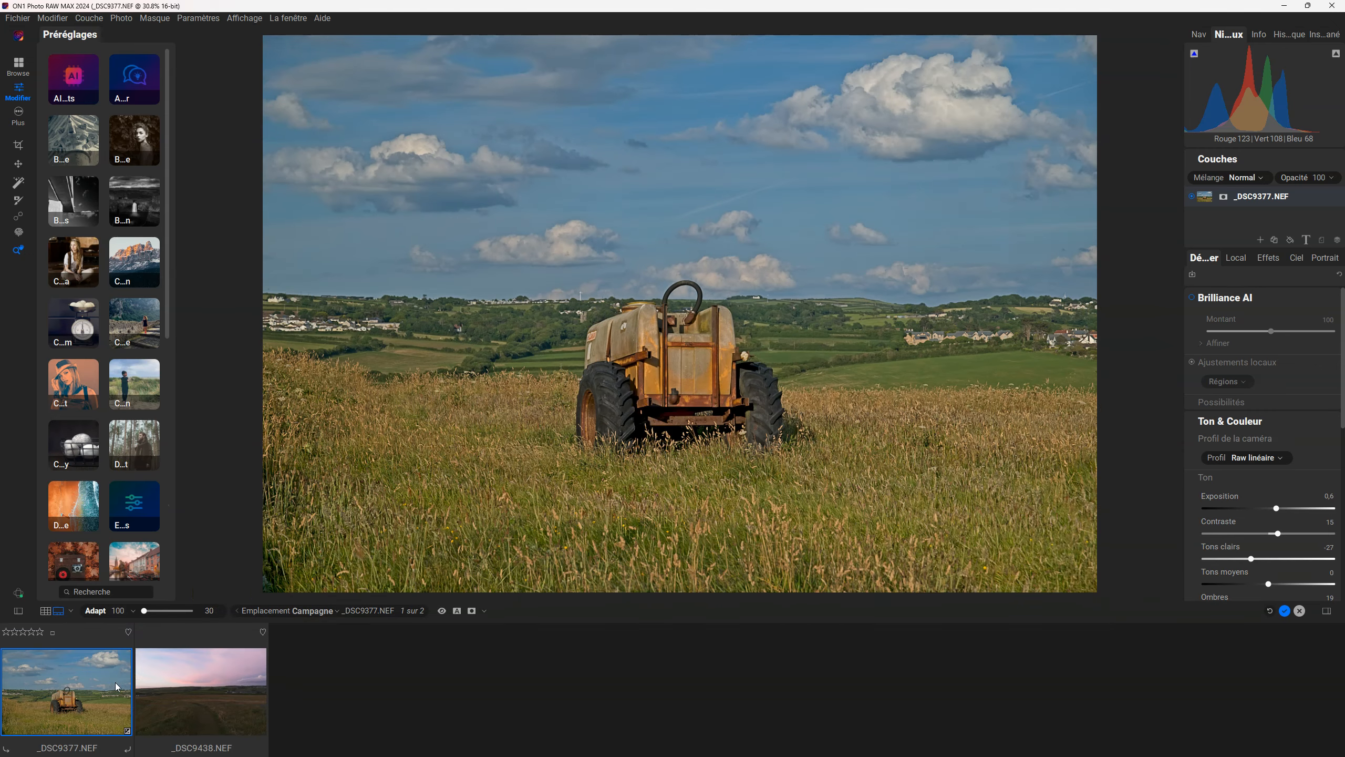
key(e)
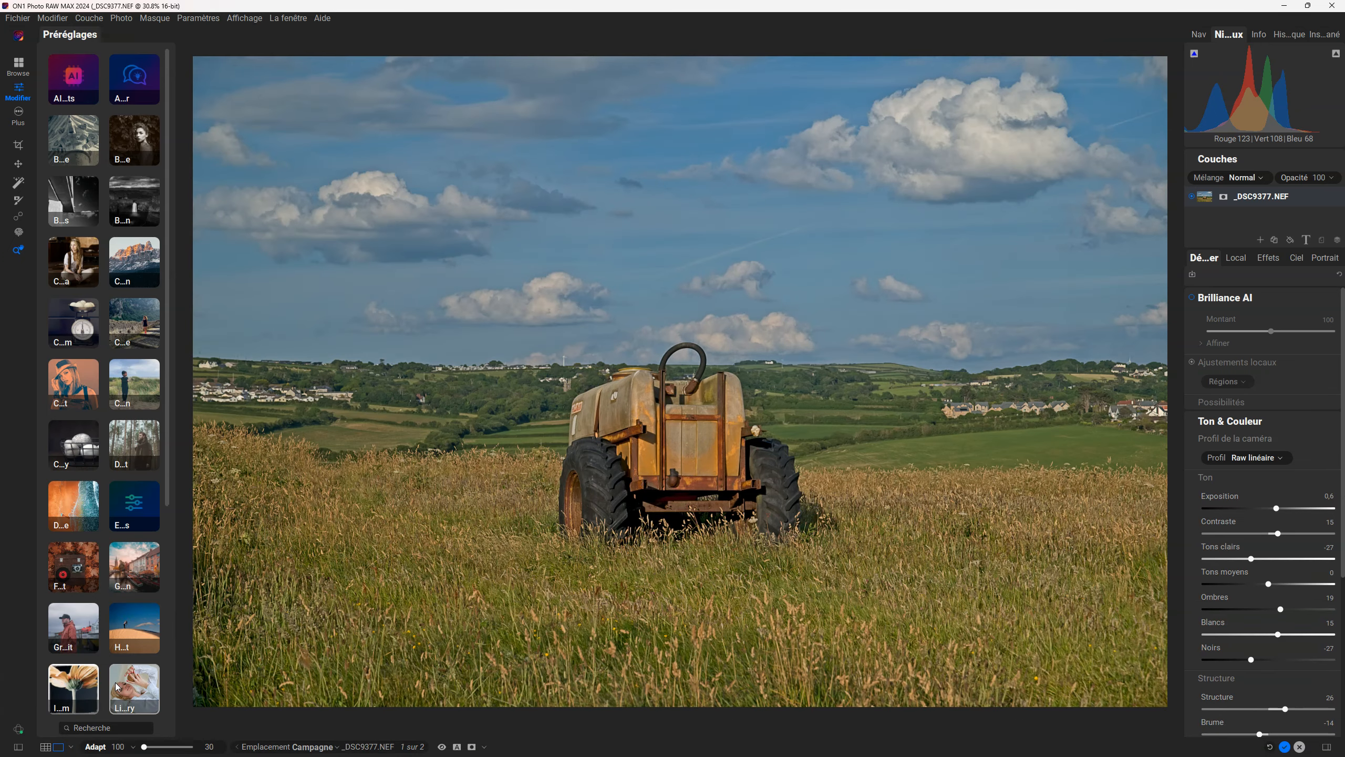
key(n)
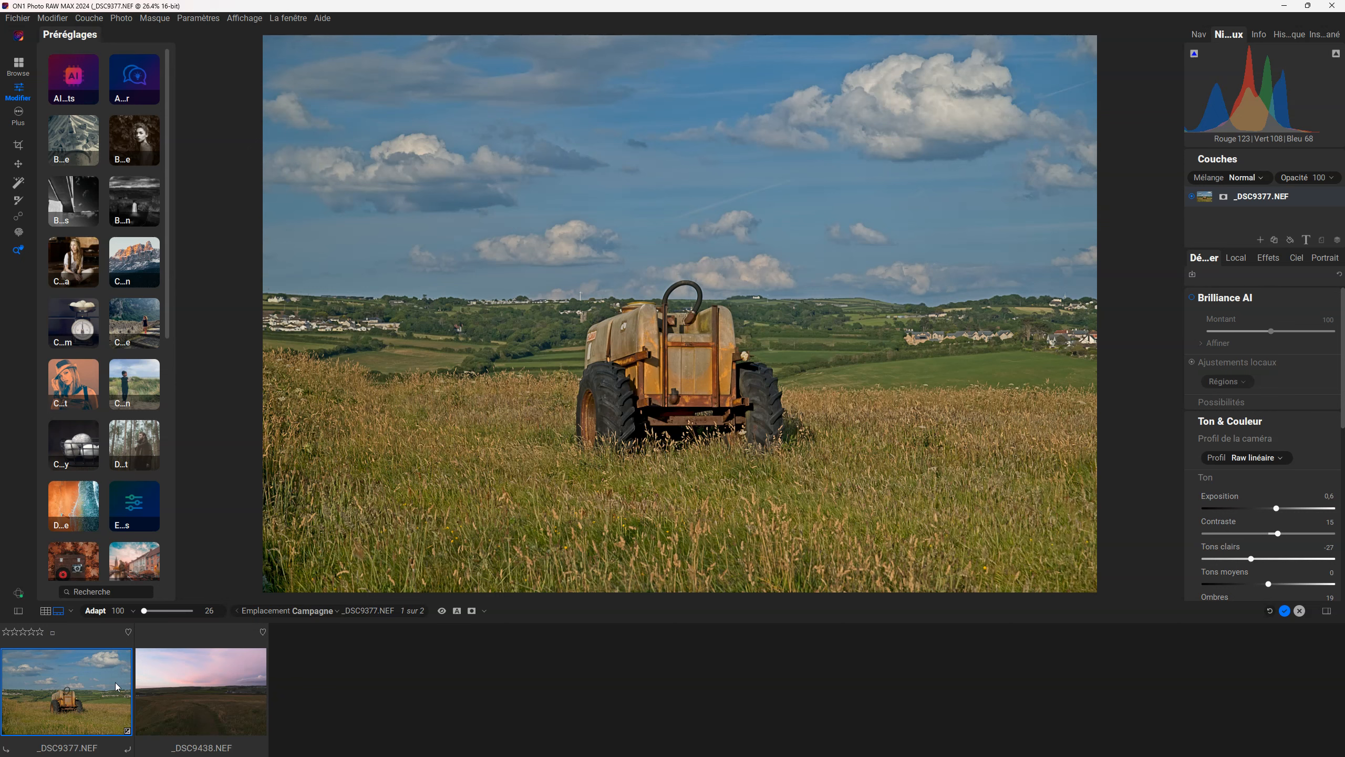
Create two versions of _DSC9377.NEF from its filmstrip thumbnail.
right_click(58, 699)
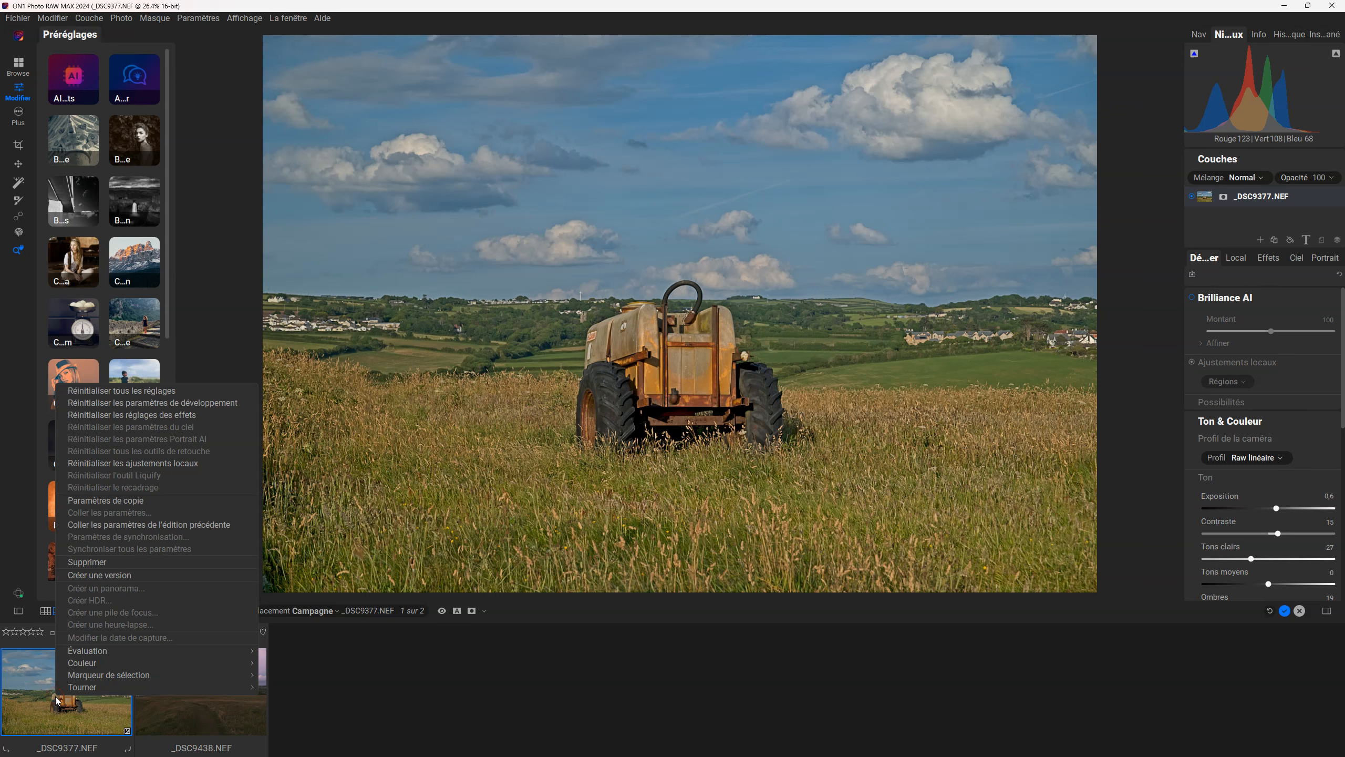
click(115, 573)
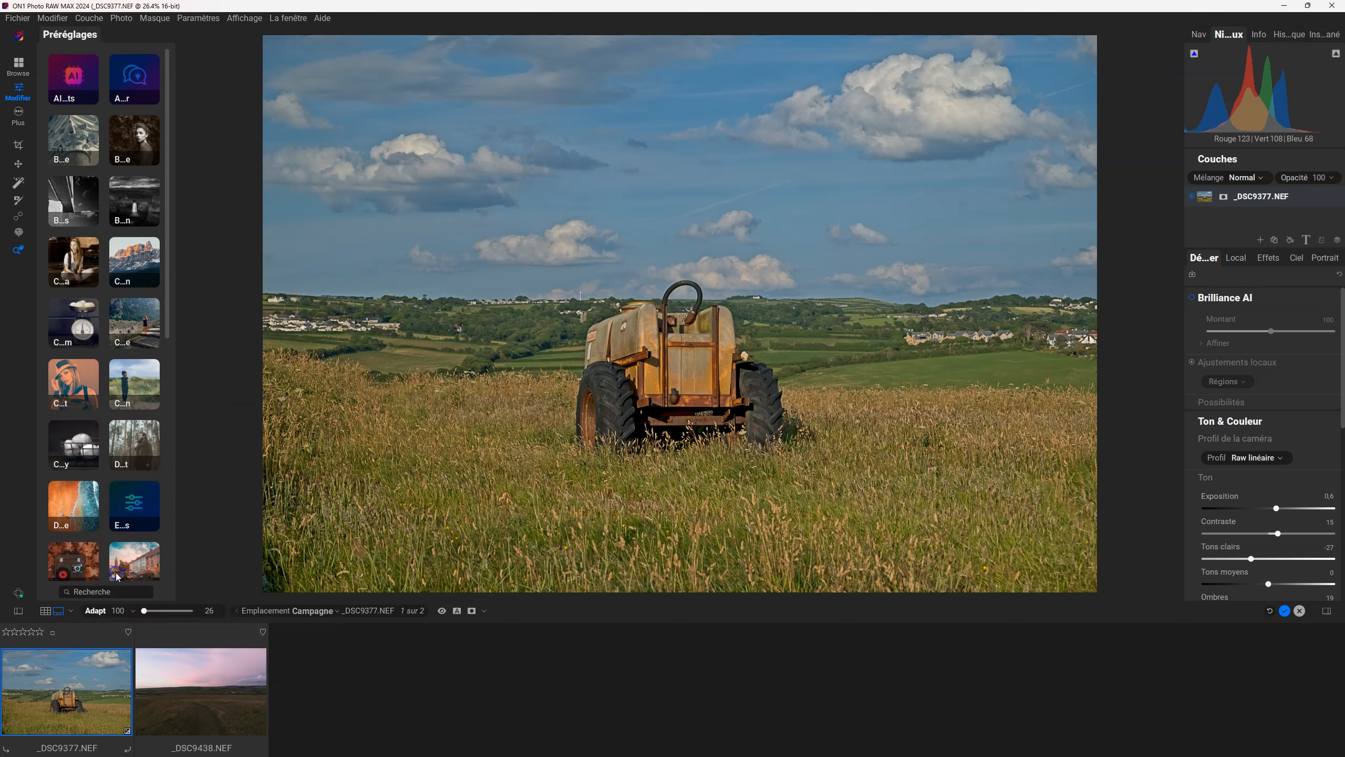
right_click(83, 695)
click(114, 572)
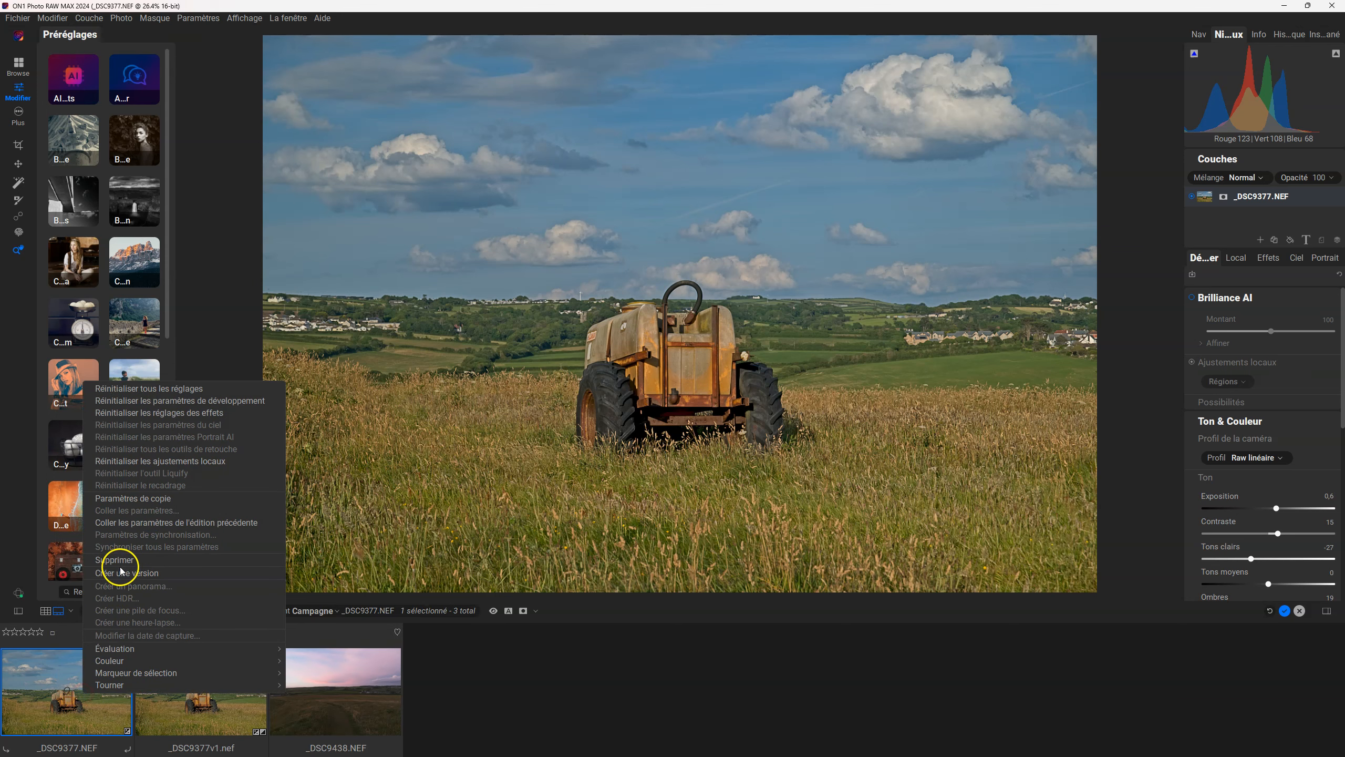
Create another version of _DSC9377.NEF from its filmstrip thumbnail and open _DSC9377v3.nef.
click(90, 703)
right_click(90, 703)
click(121, 579)
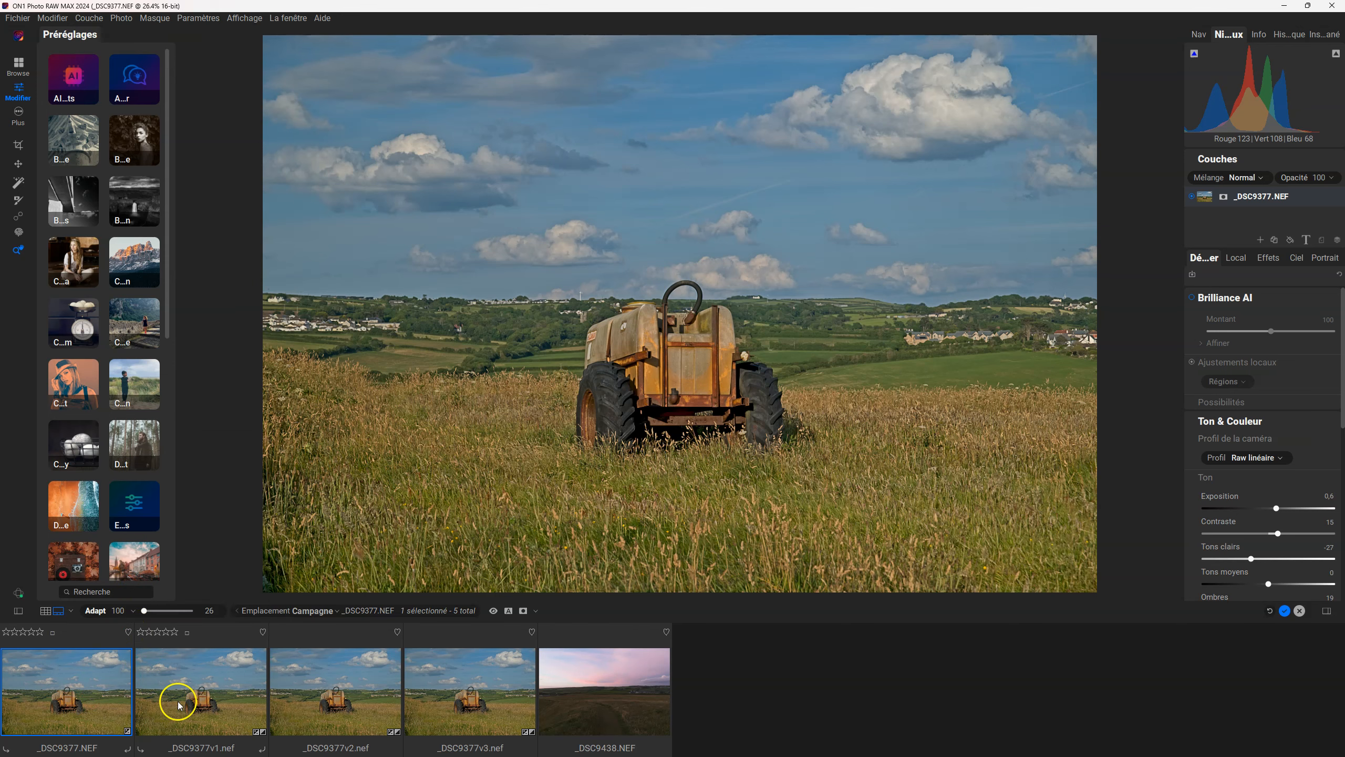
click(463, 692)
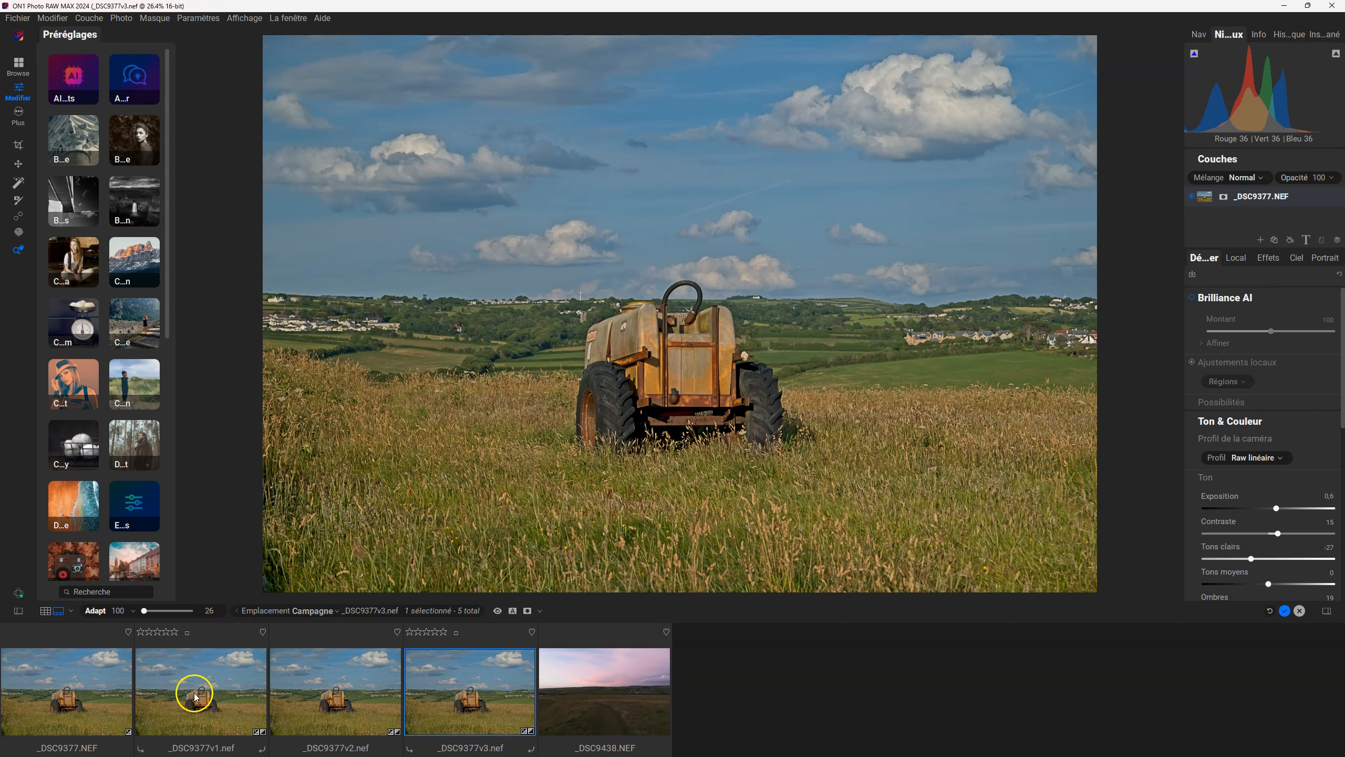
Examine the colour label choices for _DSC9377v3.nef in the filmstrip.
click(374, 657)
click(456, 633)
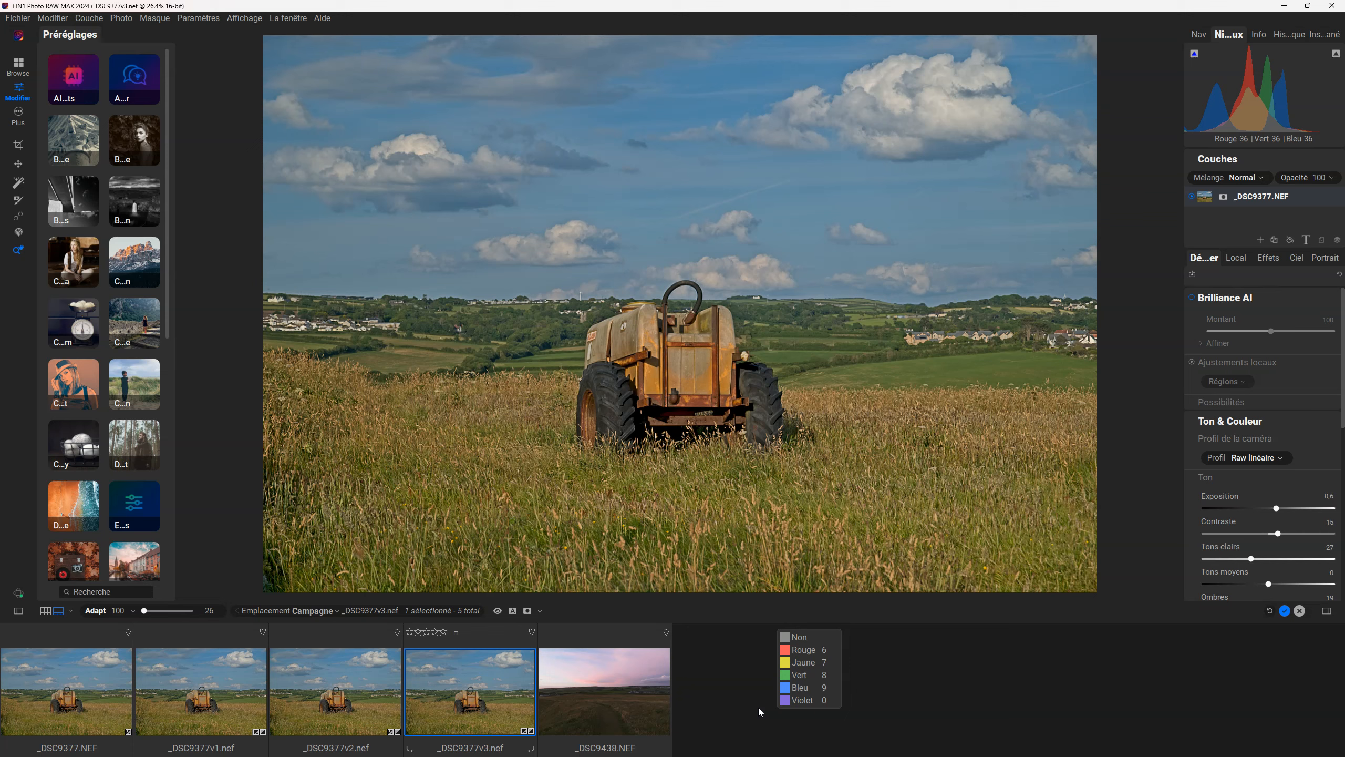
click(791, 694)
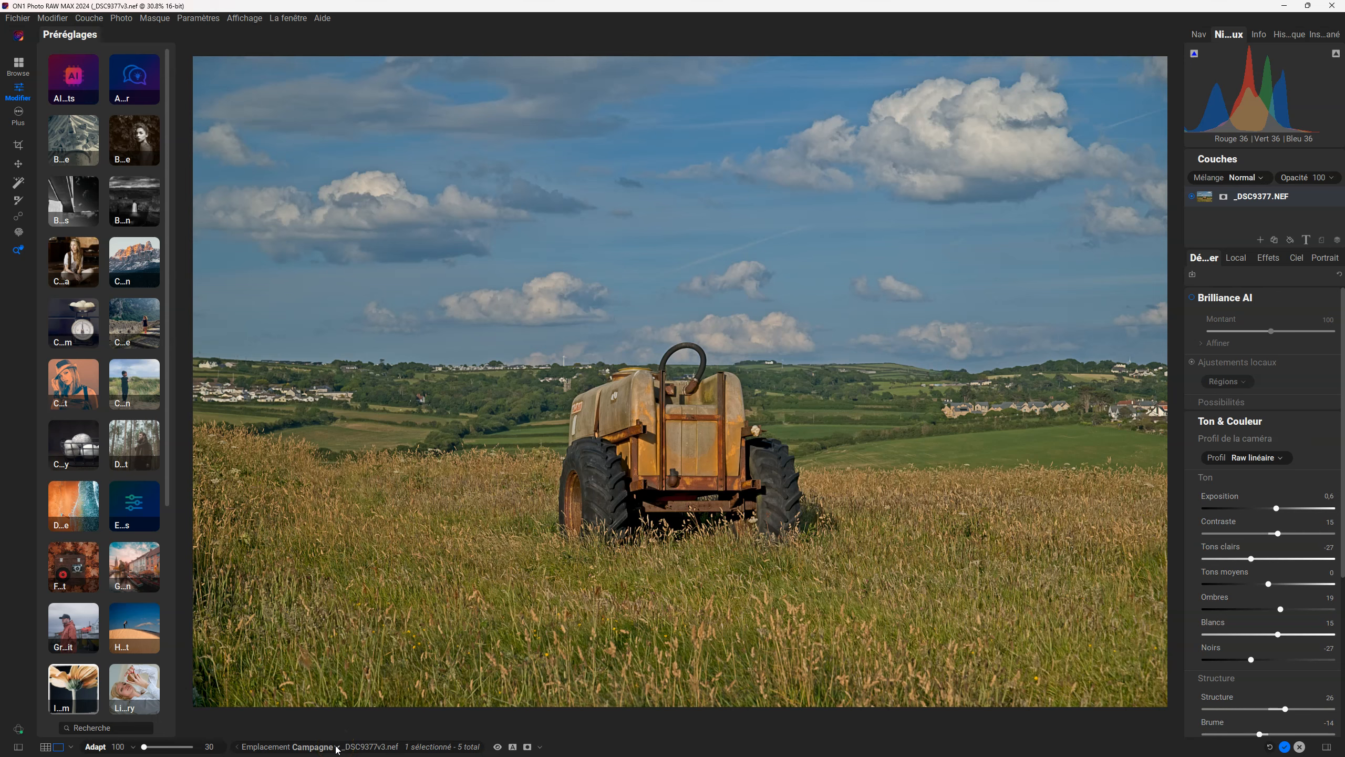
Show the filmstrip for the Mer album and open _DSC9601.NEF from it.
key(ctrl+Down)
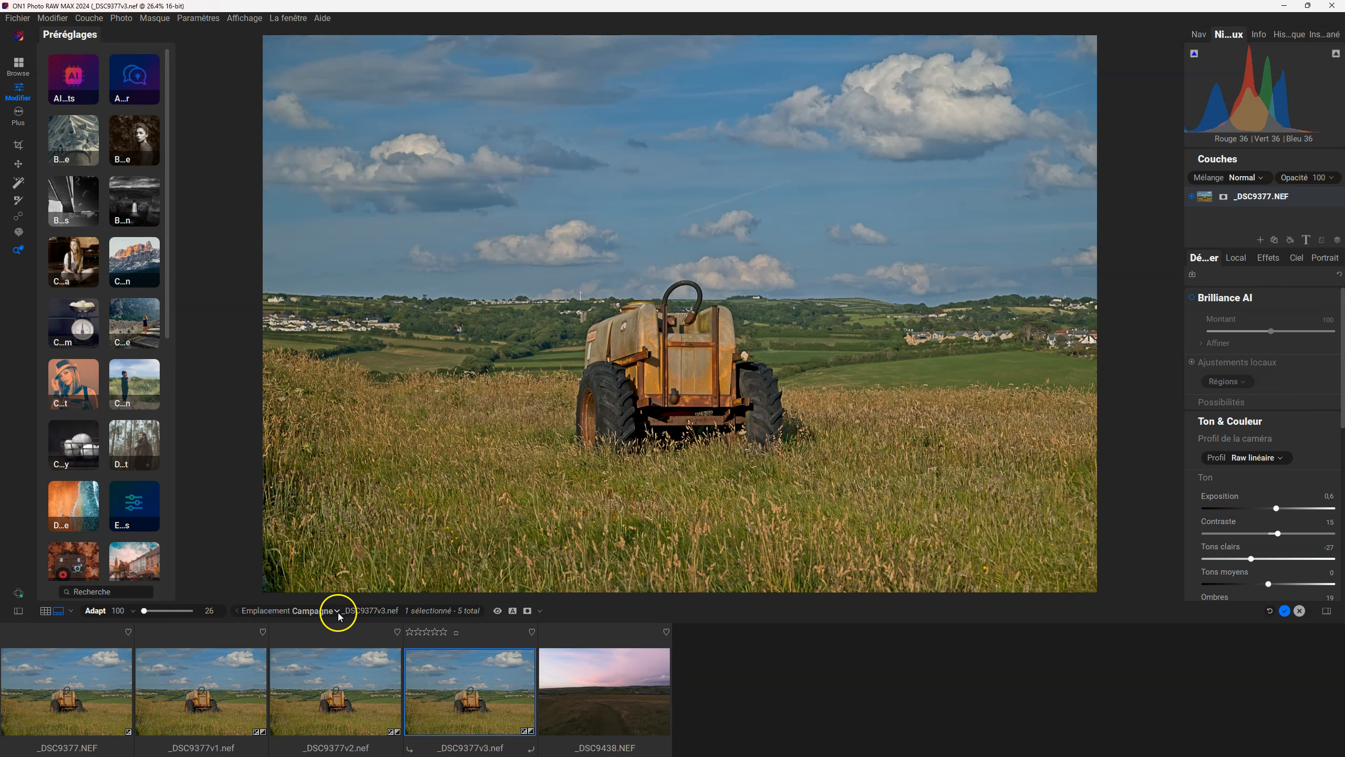
click(337, 611)
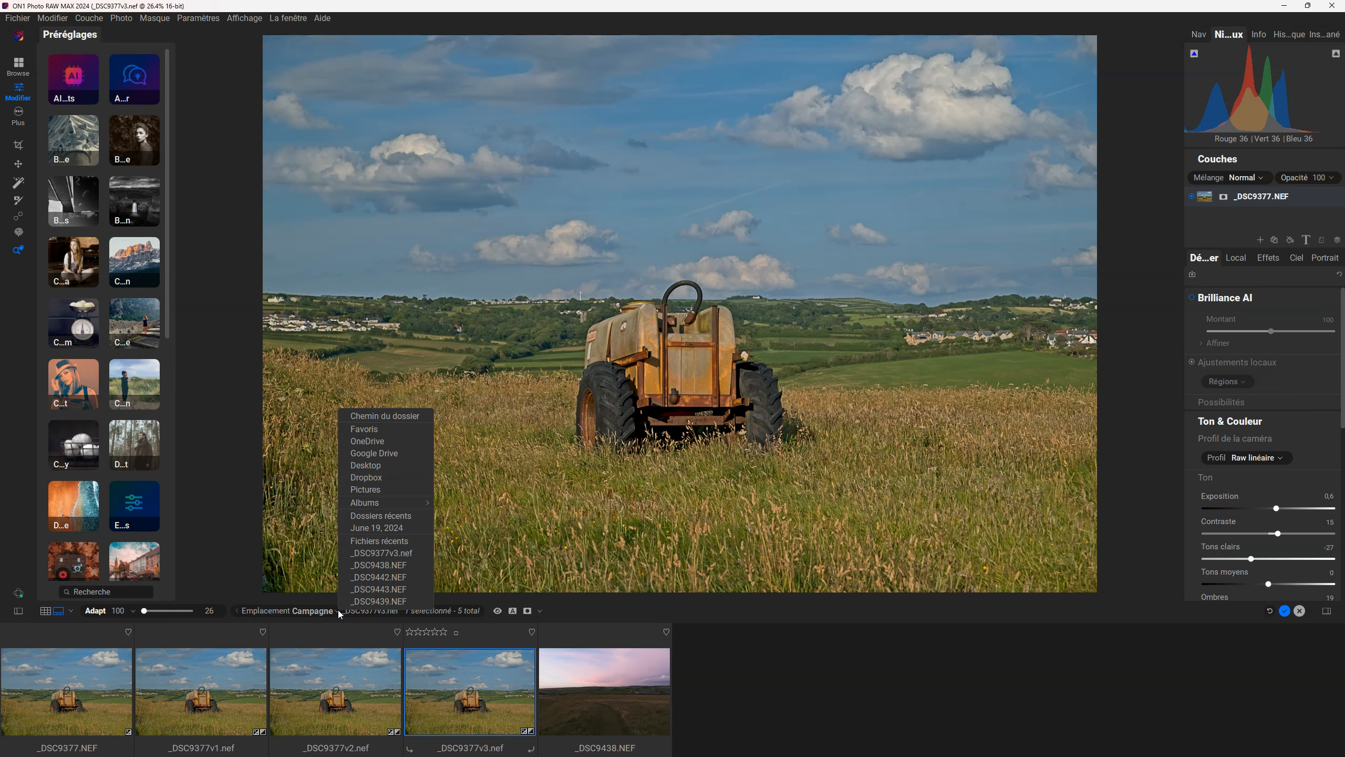
mouse_move(396, 505)
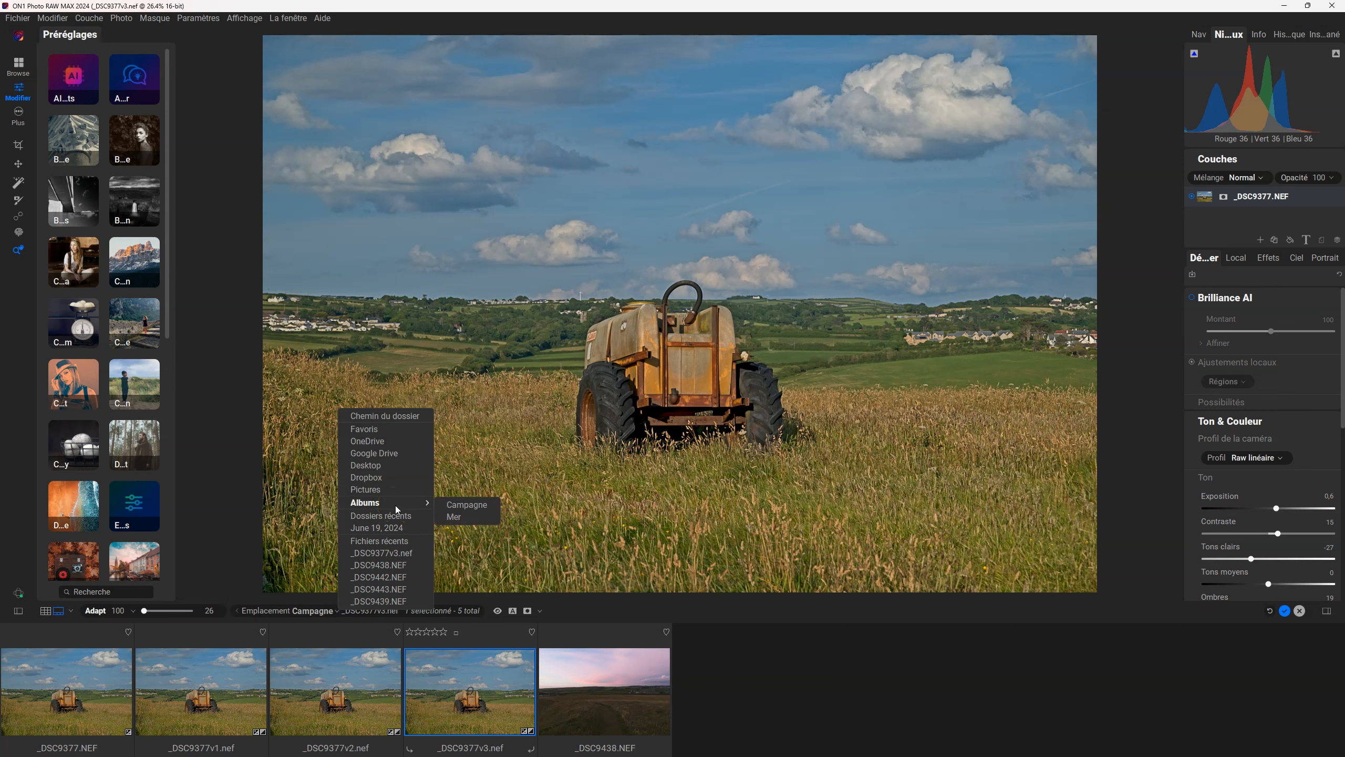
click(457, 517)
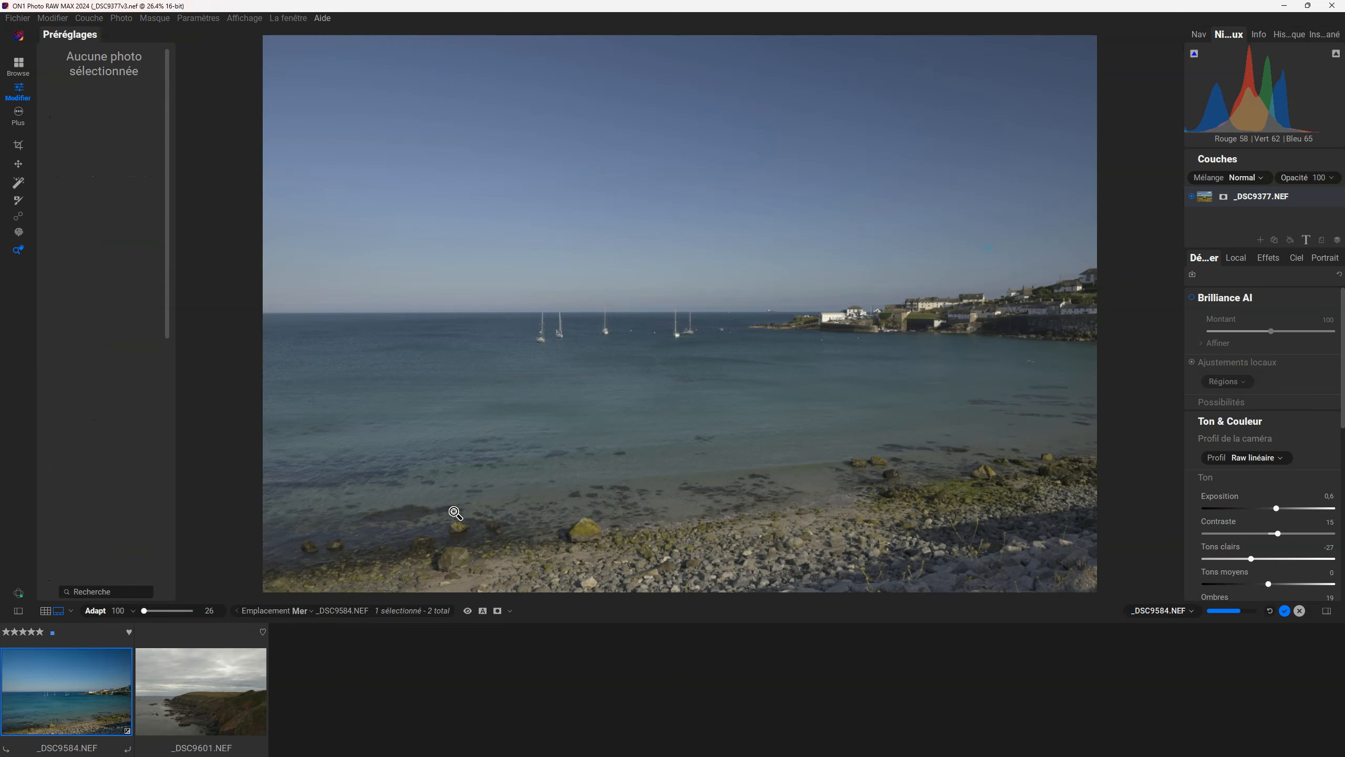
click(224, 685)
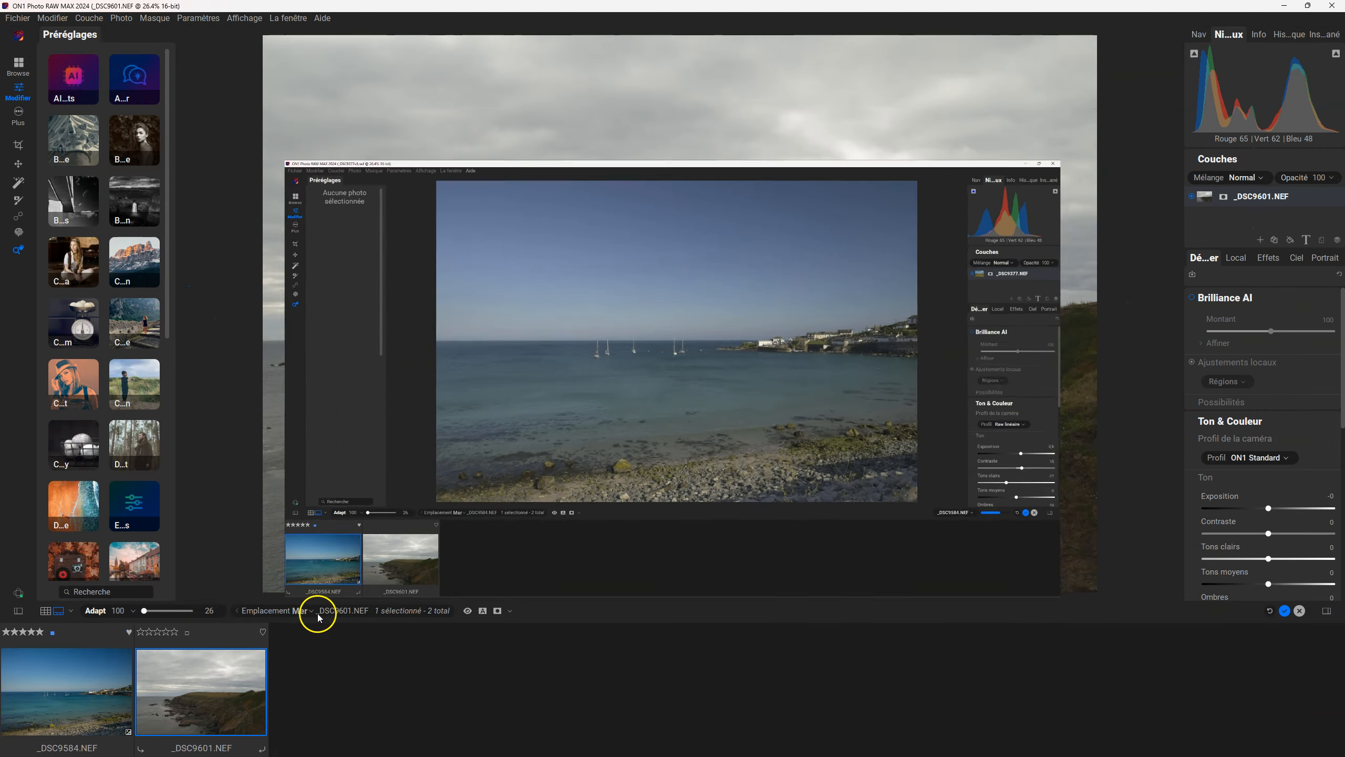
Switch the filmstrip location back to the Campagne album.
click(315, 613)
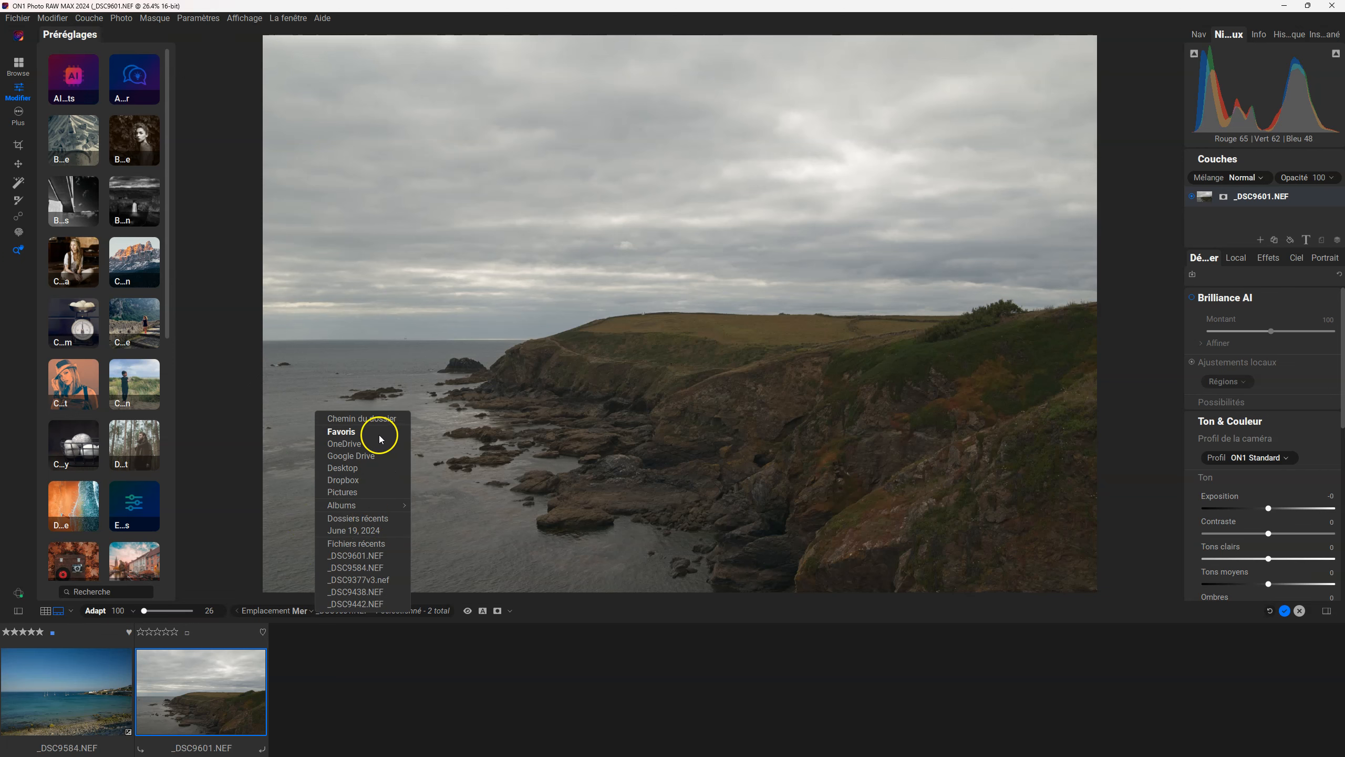
mouse_move(378, 503)
click(430, 508)
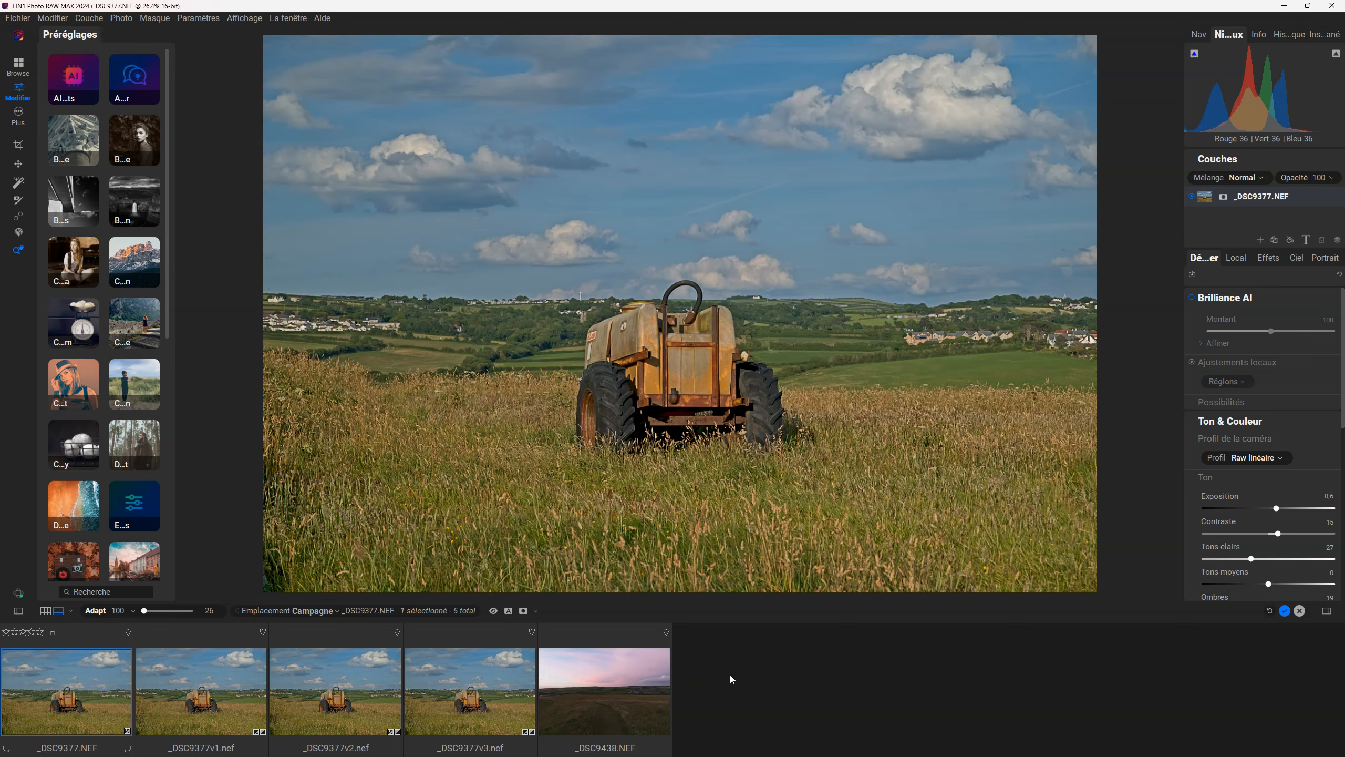
Show the Campagne album as a thumbnail grid in the photo browser and reopen _DSC9377.NEF for editing.
key(ctrl+b)
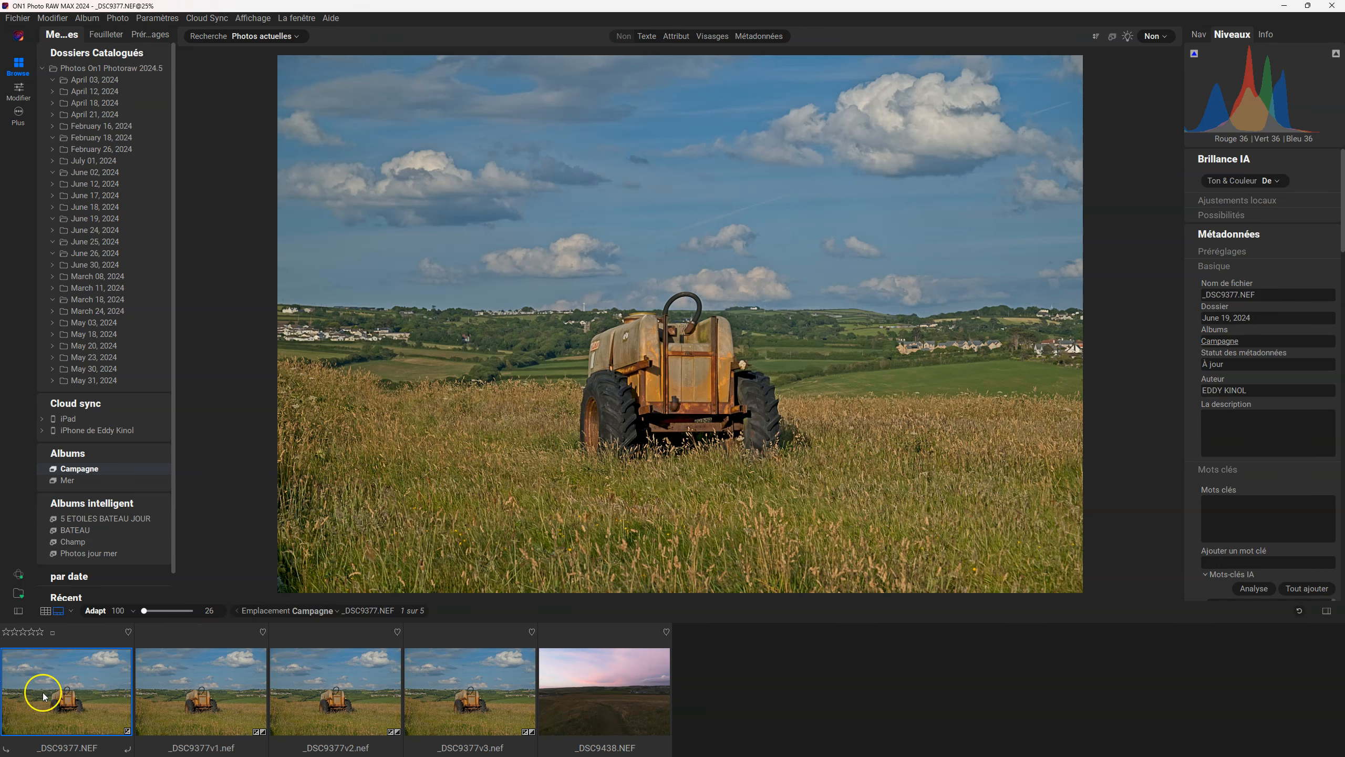
click(45, 611)
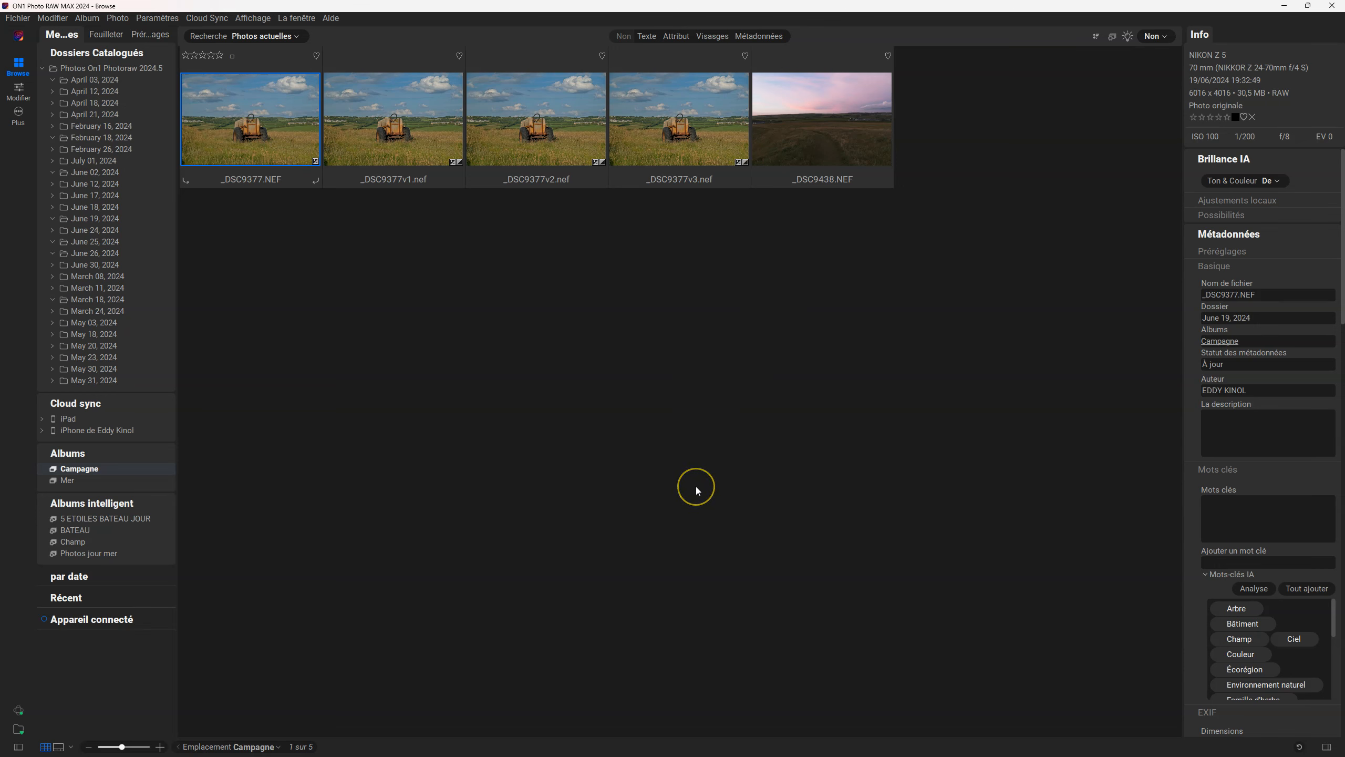
key(ctrl+plus)
key(ctrl+2)
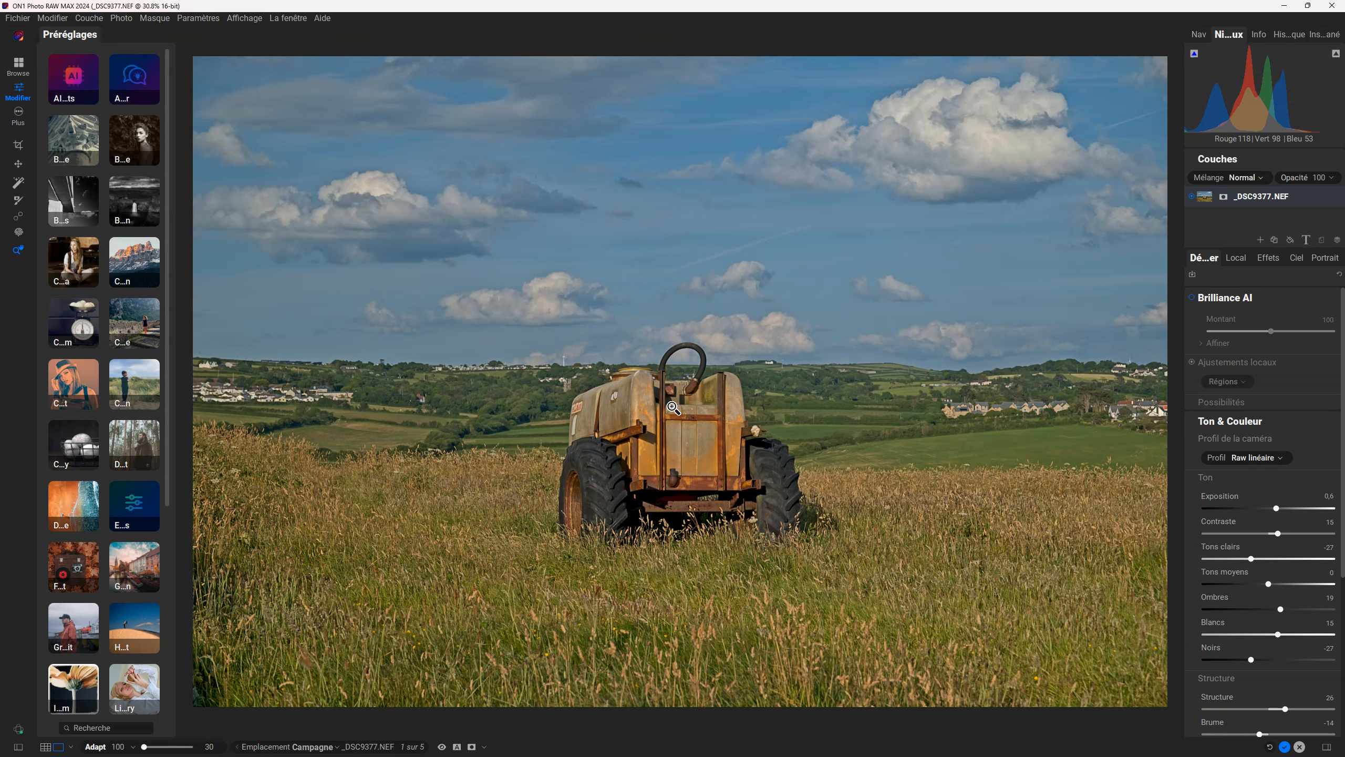
Switch to the photo browser and back to editing _DSC9377.NEF, and widen the adjustment panel.
key(ctrl+1)
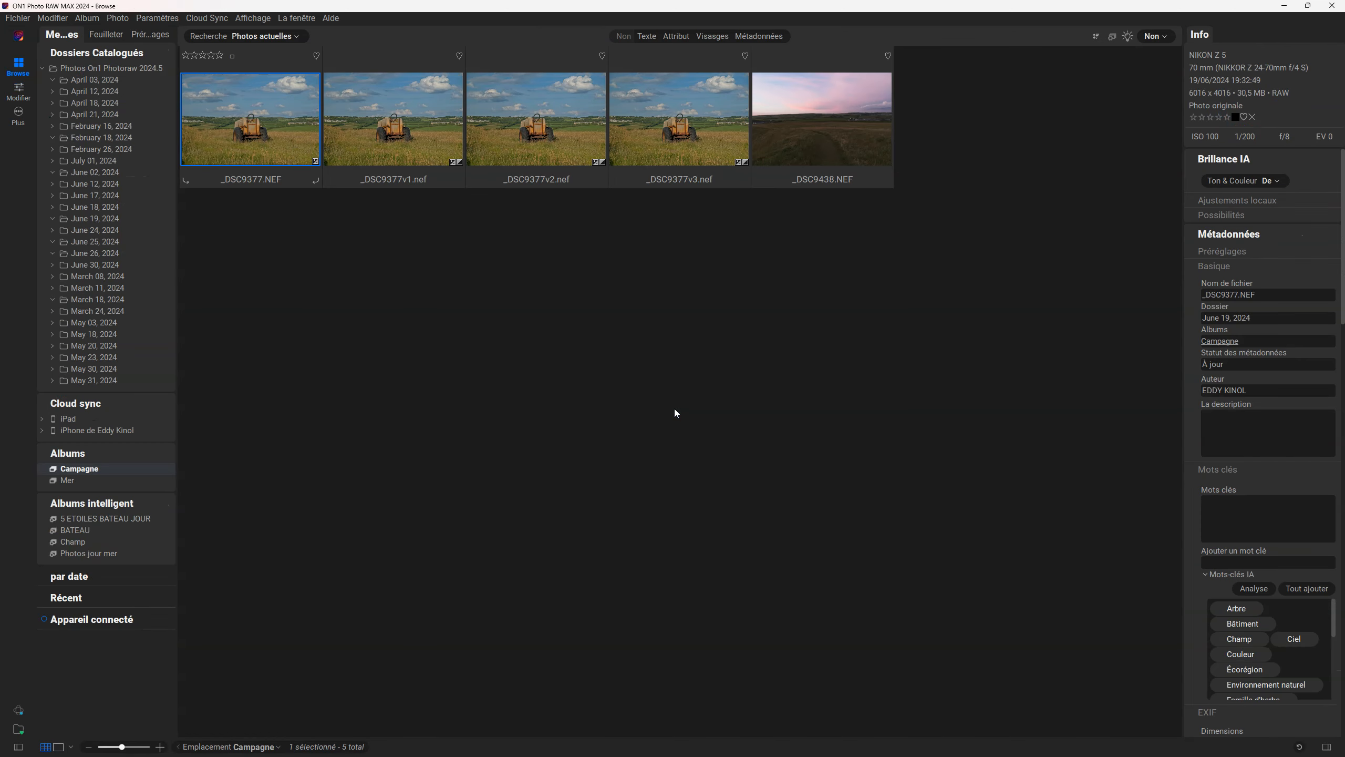
key(ctrl+2)
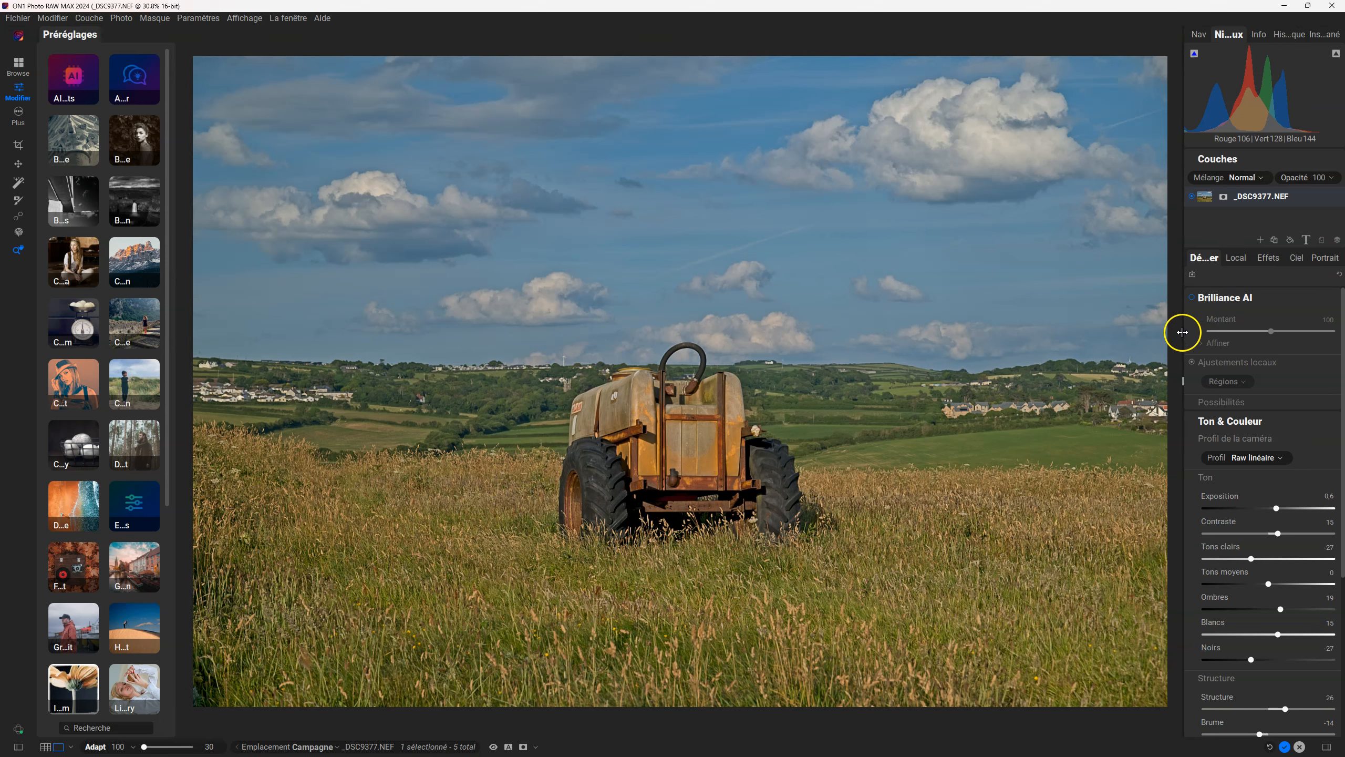
drag(1182, 332, 1088, 335)
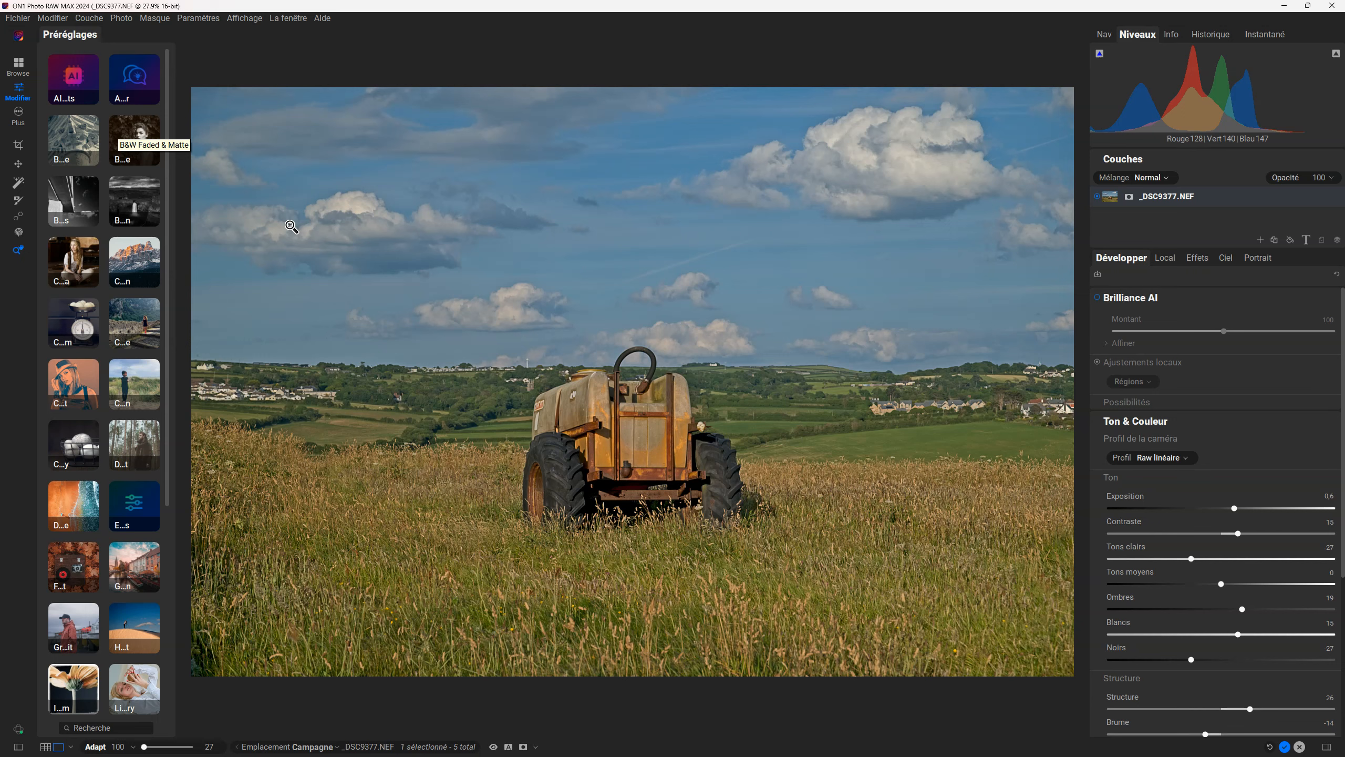
Turn the edit preview off and on repeatedly to compare _DSC9377.NEF before and after its adjustments.
click(491, 747)
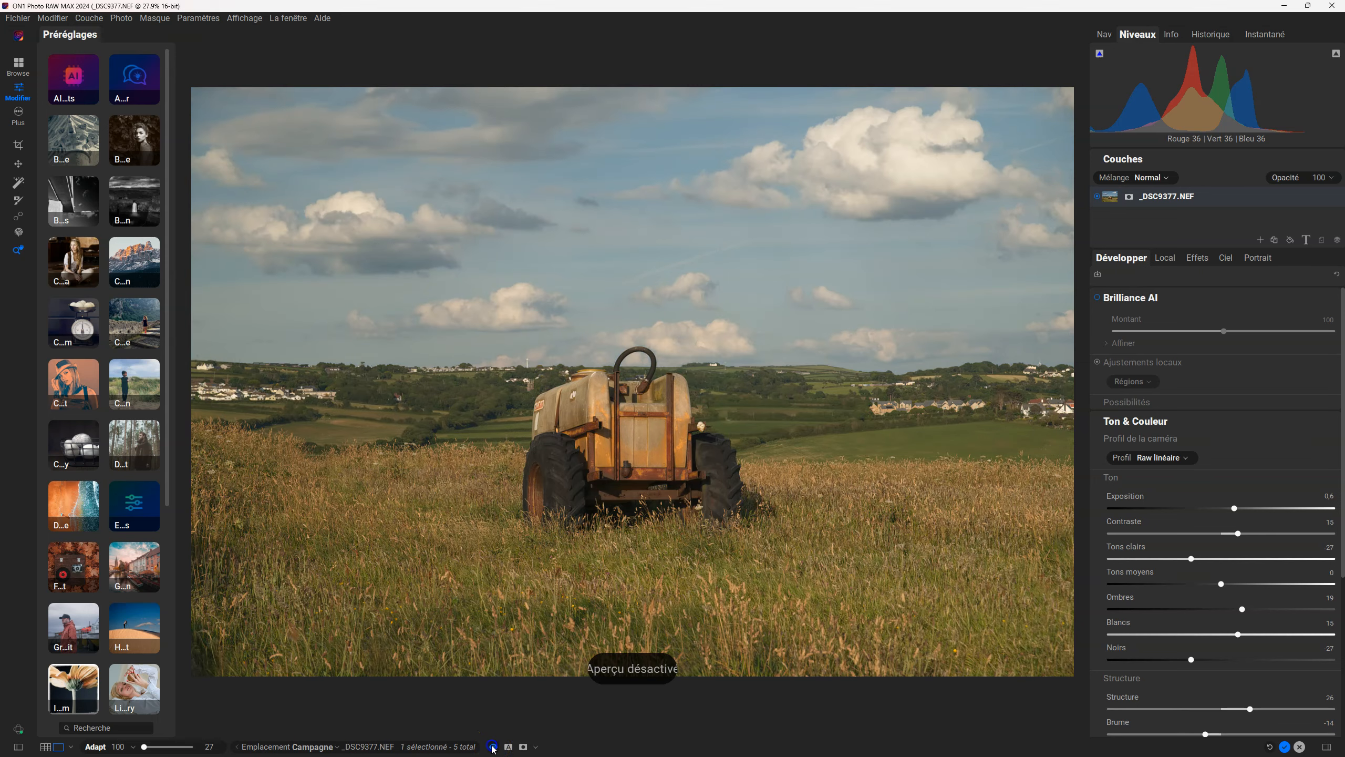
click(492, 747)
click(492, 747)
click(492, 747)
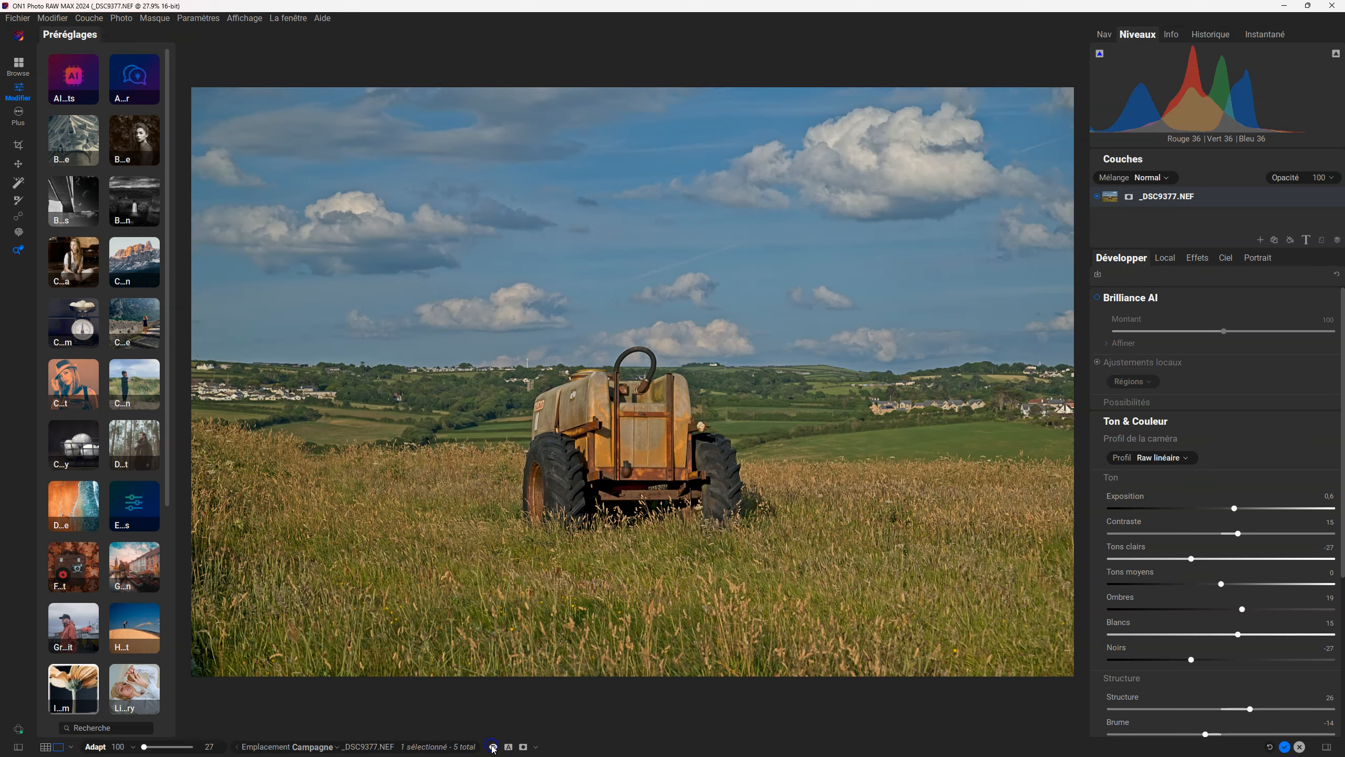
click(491, 747)
click(492, 747)
click(492, 747)
click(492, 747)
Compare the original and edited photo in split view, moving the divider to the left of the tractor, and close the comparison.
click(508, 748)
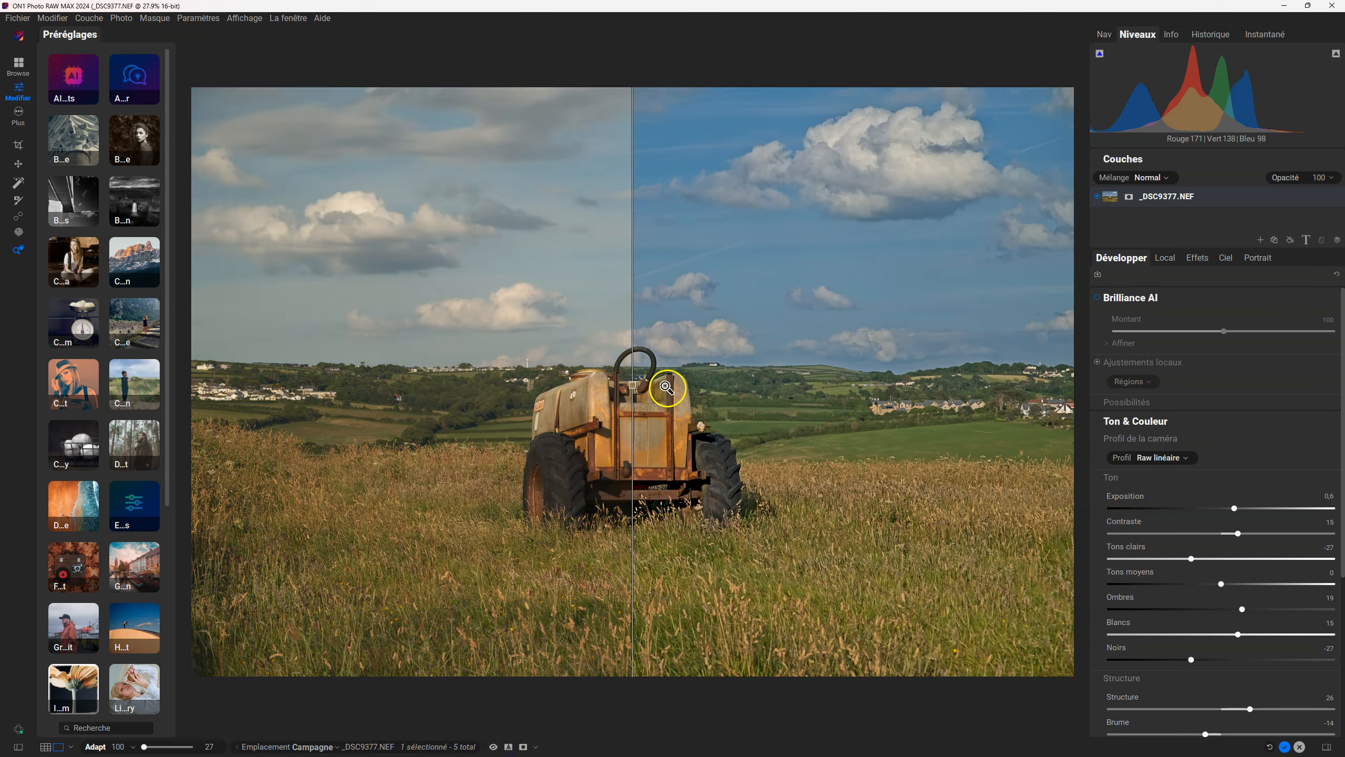
drag(634, 386, 392, 419)
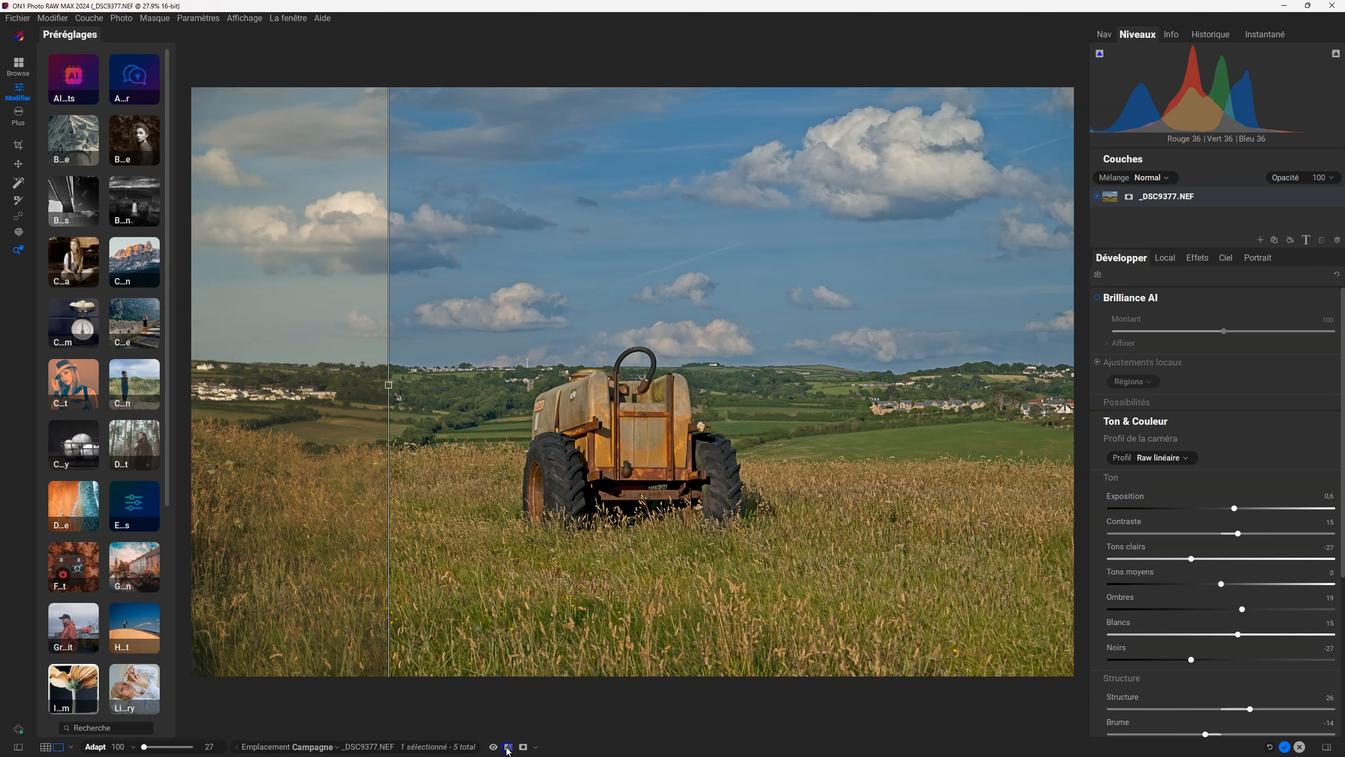
click(508, 747)
Turn the mask view on and off repeatedly and examine its display options.
click(536, 747)
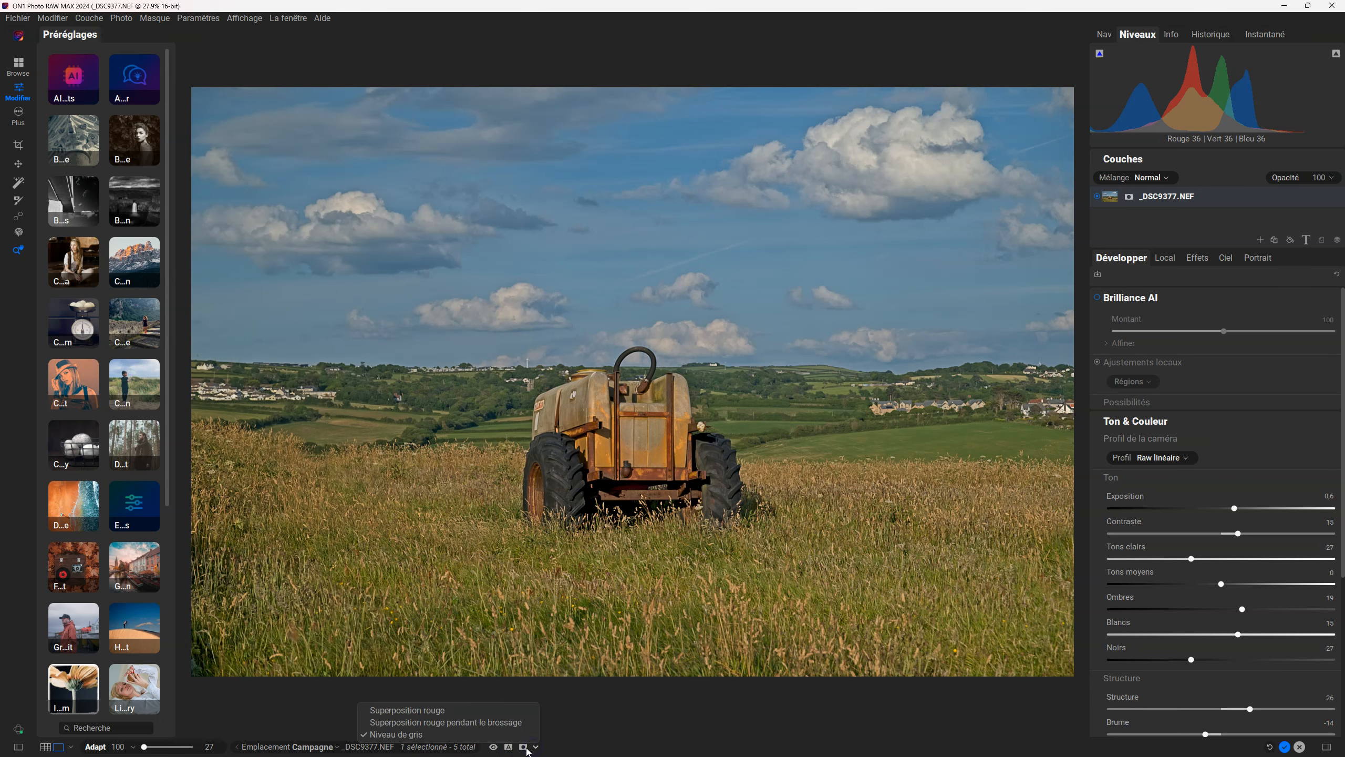
click(524, 747)
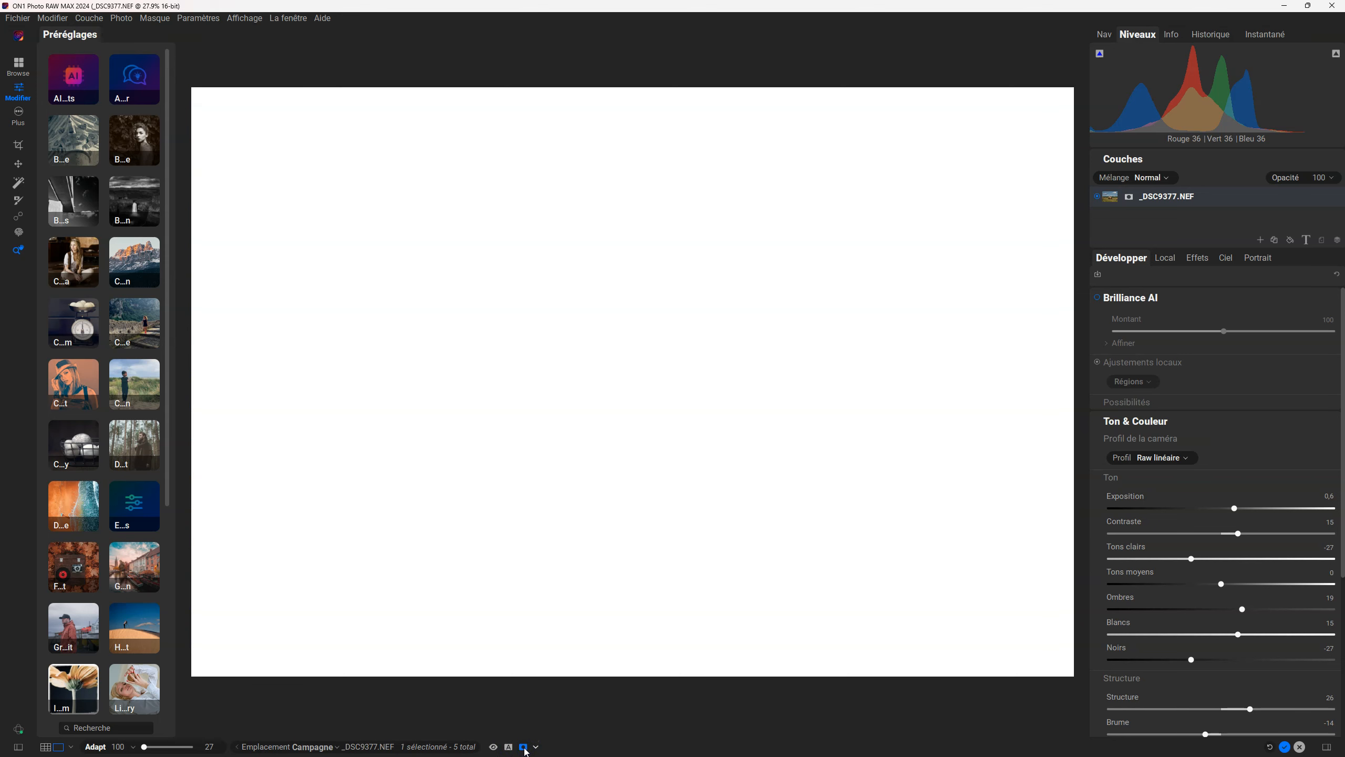
click(524, 747)
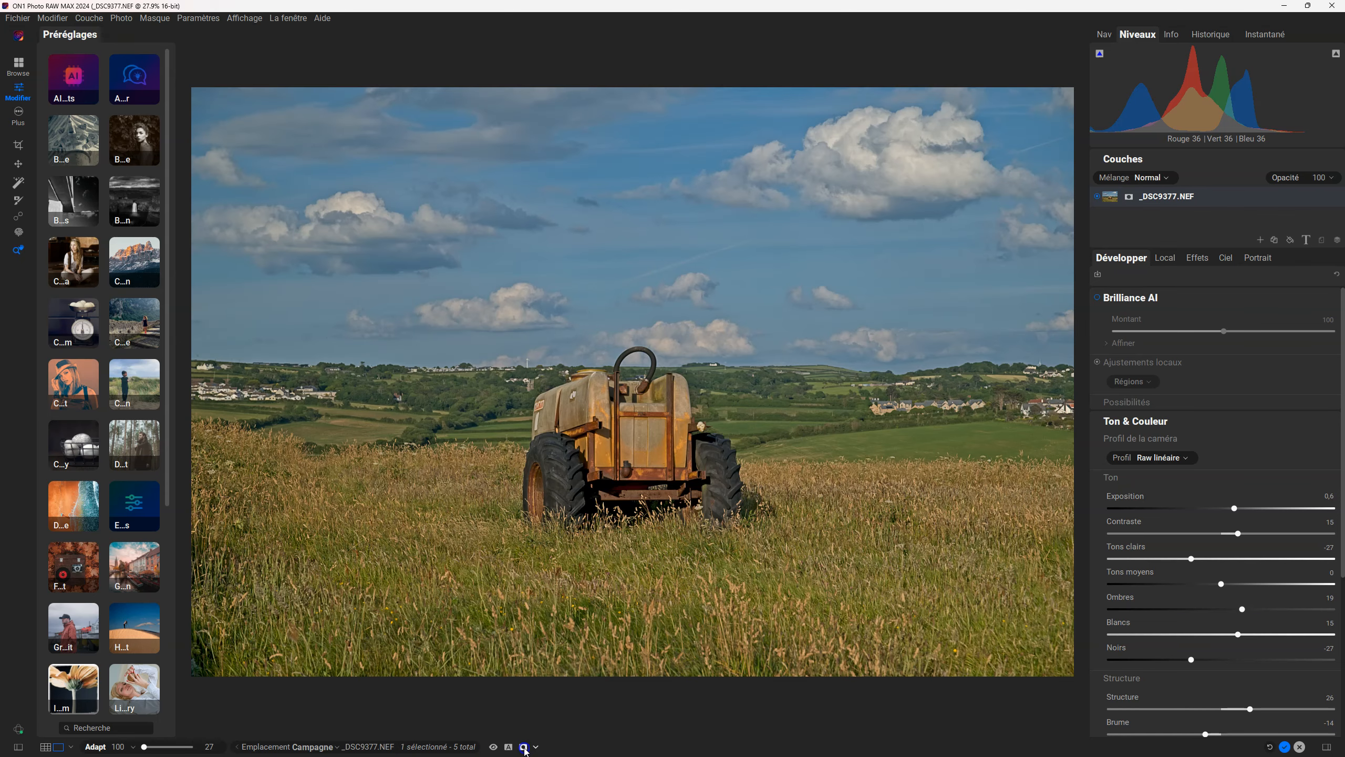
click(524, 748)
click(524, 747)
click(536, 747)
Brush a local adjustment onto the grass beside and below the tractor, with its masking properties open.
click(1171, 257)
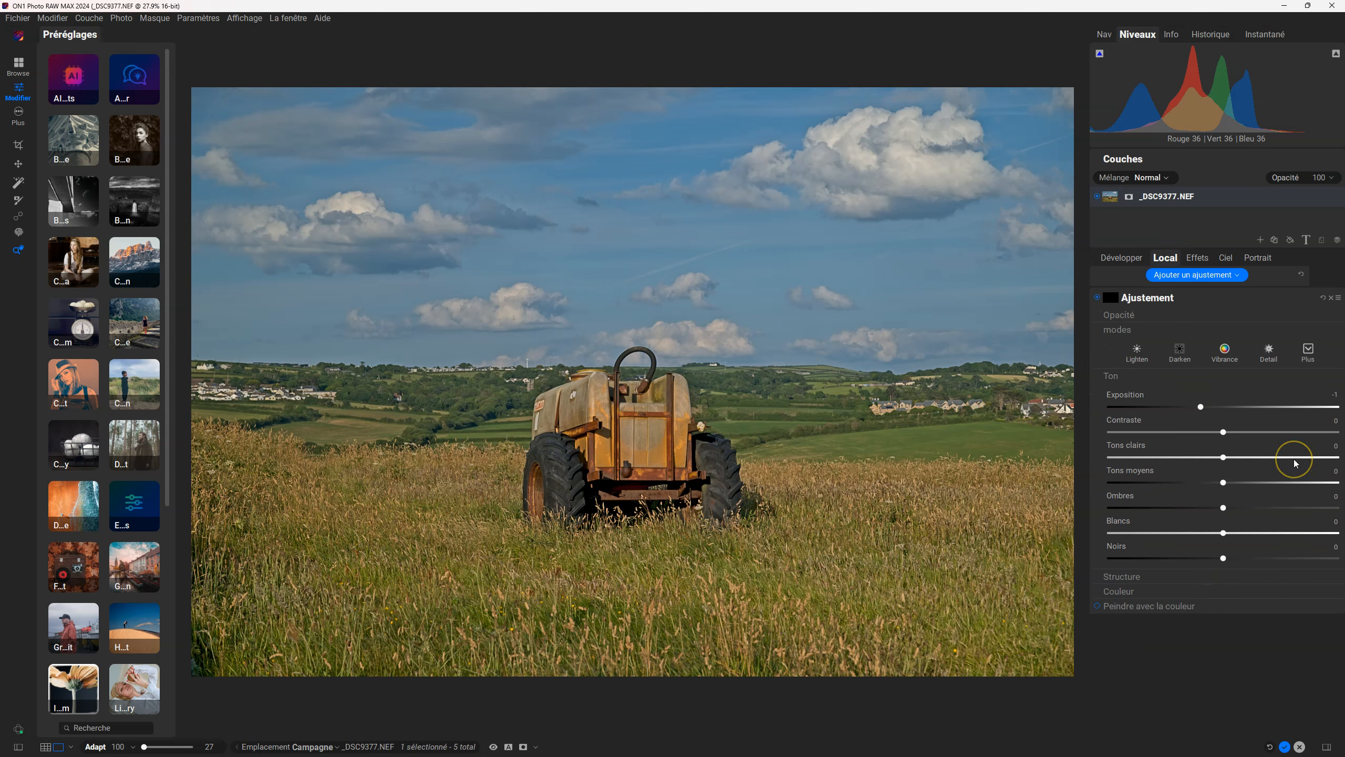
key(b)
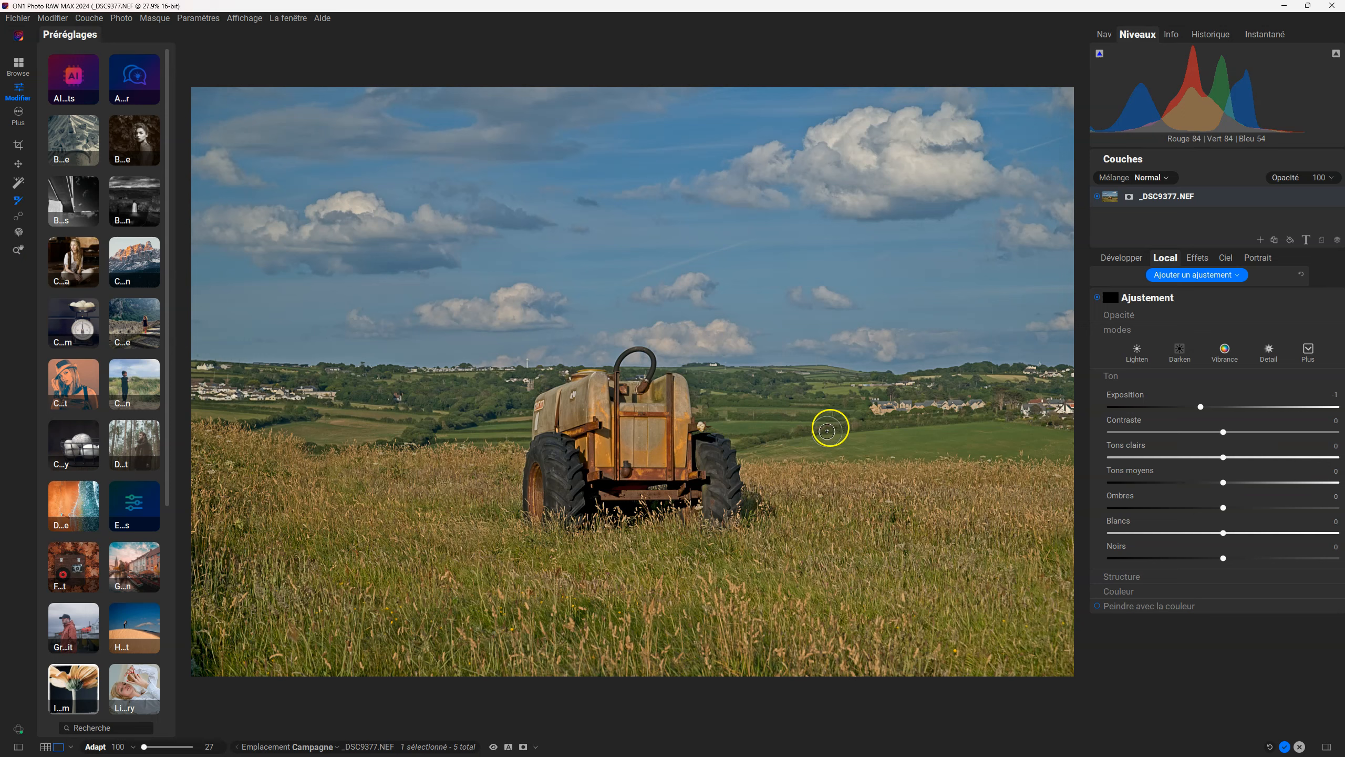
drag(856, 413, 883, 448)
mouse_move(890, 451)
mouse_down()
mouse_move(794, 454)
mouse_move(880, 445)
mouse_move(793, 471)
mouse_move(799, 450)
mouse_move(1006, 439)
mouse_move(791, 449)
mouse_up()
double_click(1110, 298)
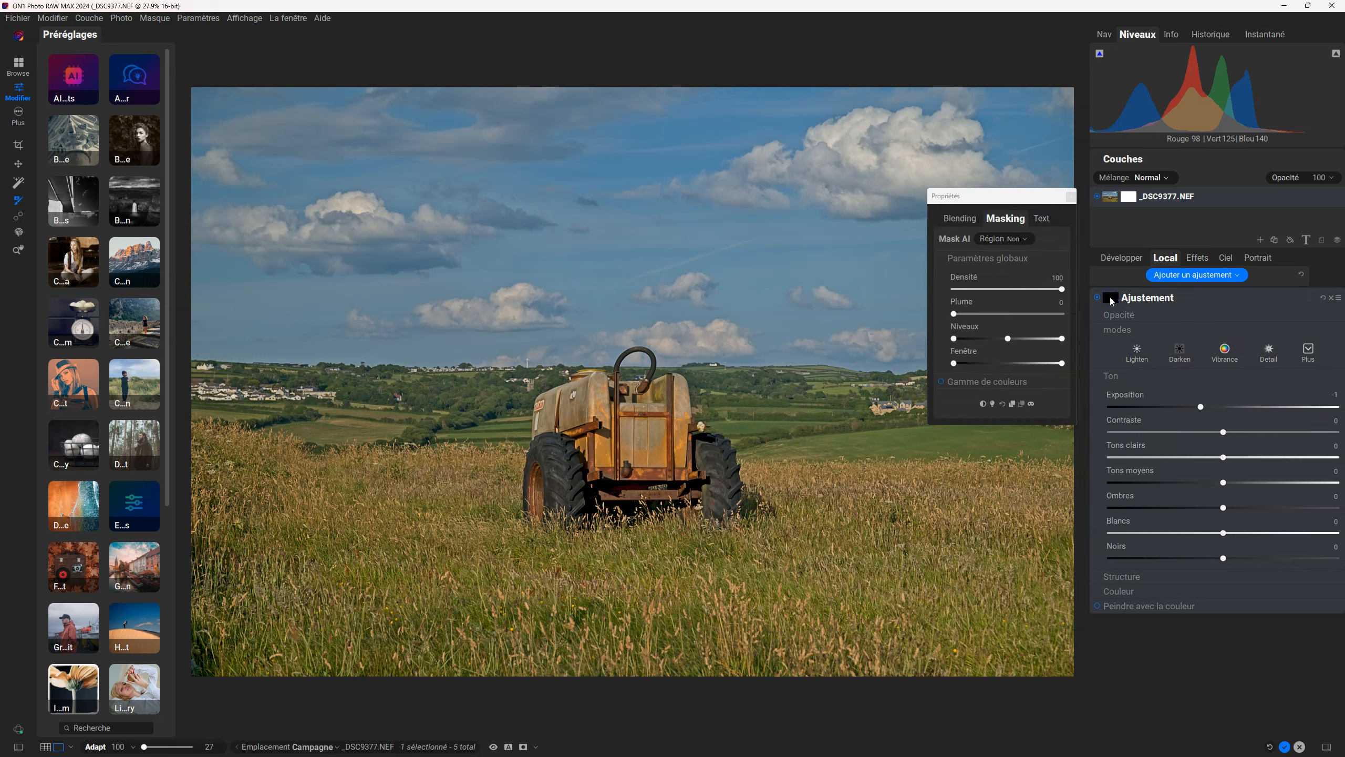
mouse_move(826, 563)
mouse_down()
mouse_move(734, 547)
mouse_move(640, 594)
mouse_move(842, 525)
mouse_move(764, 573)
mouse_move(763, 602)
mouse_move(952, 608)
mouse_move(796, 469)
mouse_move(856, 520)
mouse_move(872, 558)
mouse_move(791, 557)
mouse_move(877, 541)
mouse_move(902, 612)
mouse_move(940, 556)
mouse_up()
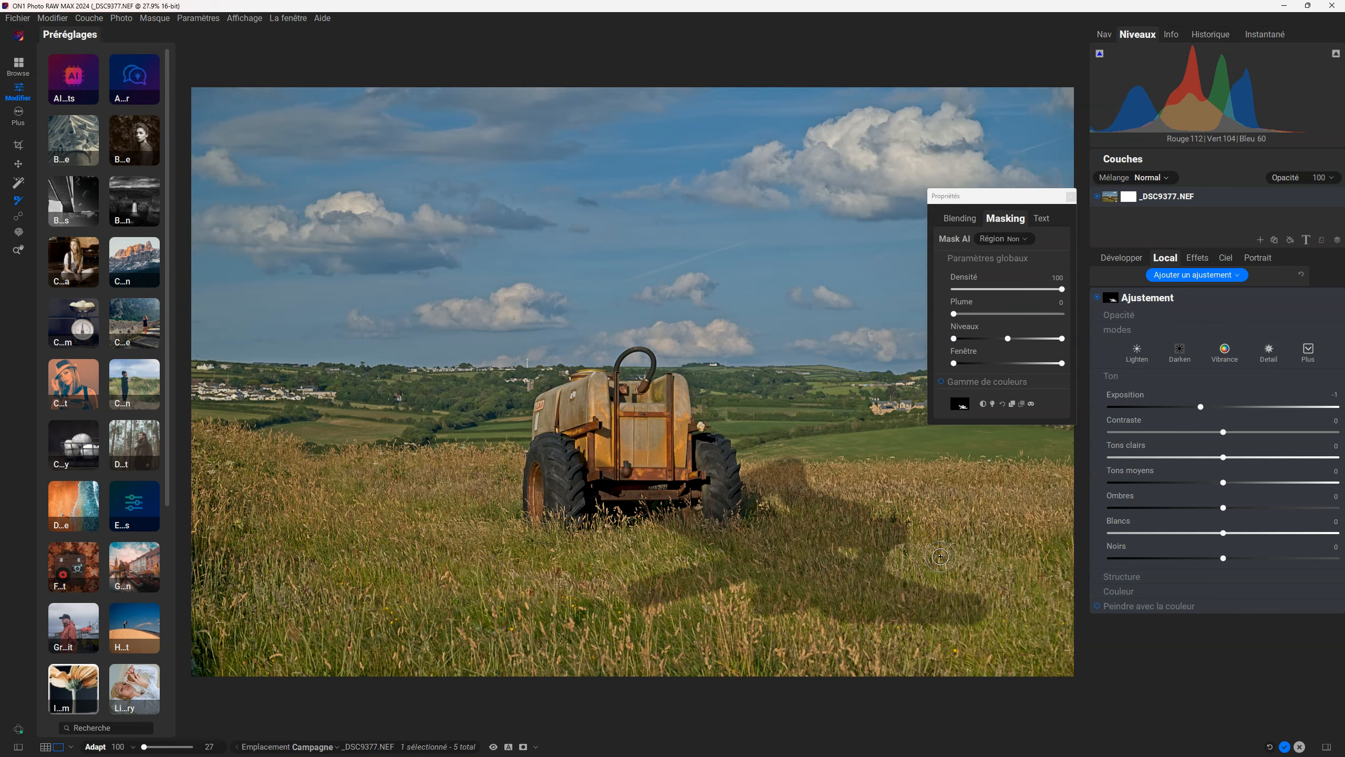
Toggle the greyscale mask view of the local adjustment and set the mask display to Superposition rouge.
key(o)
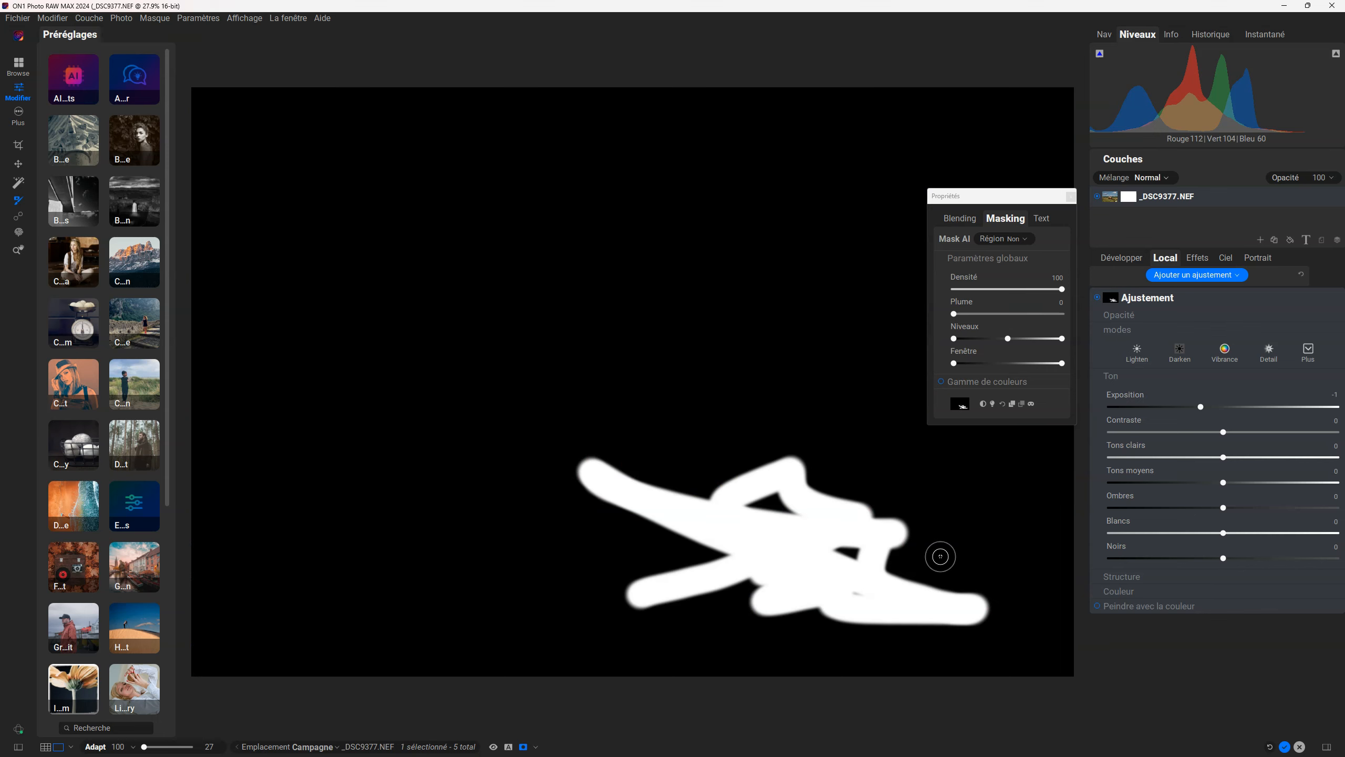
key(o)
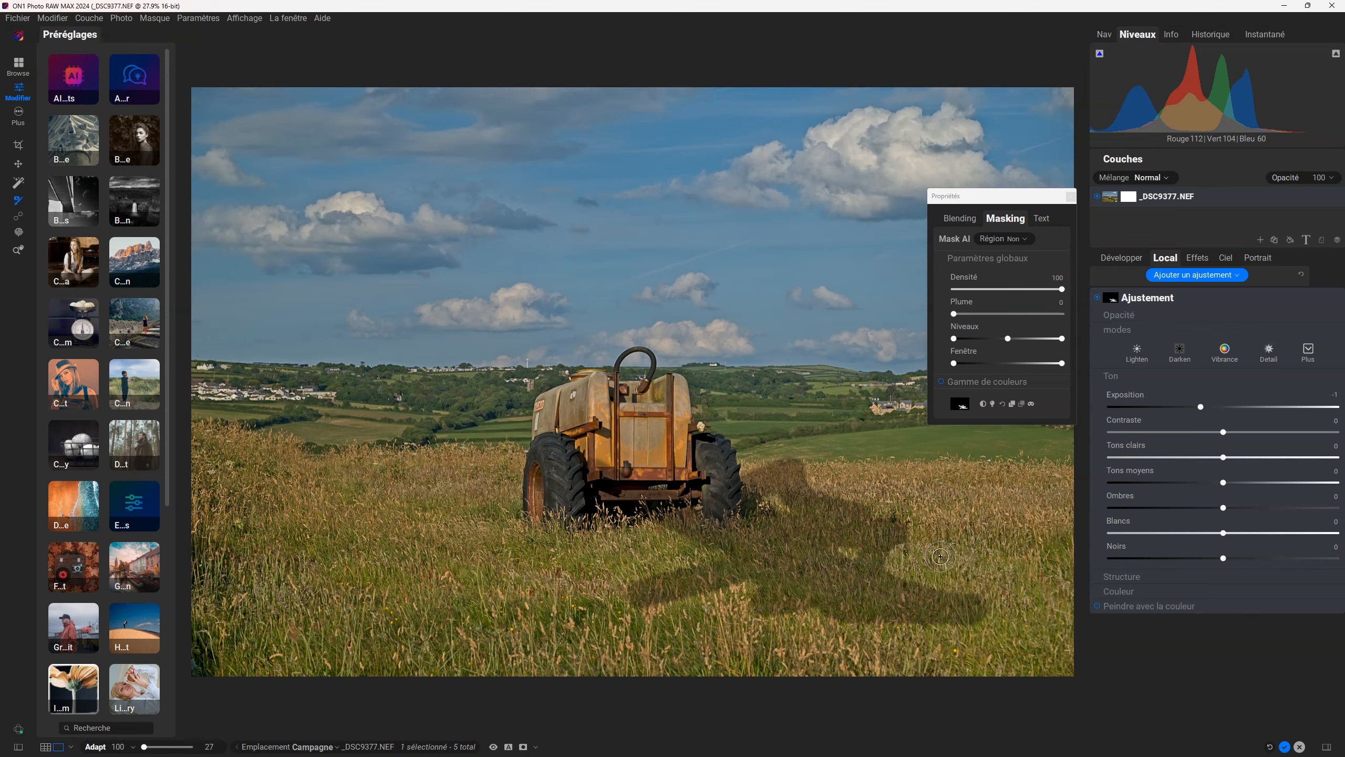
key(o)
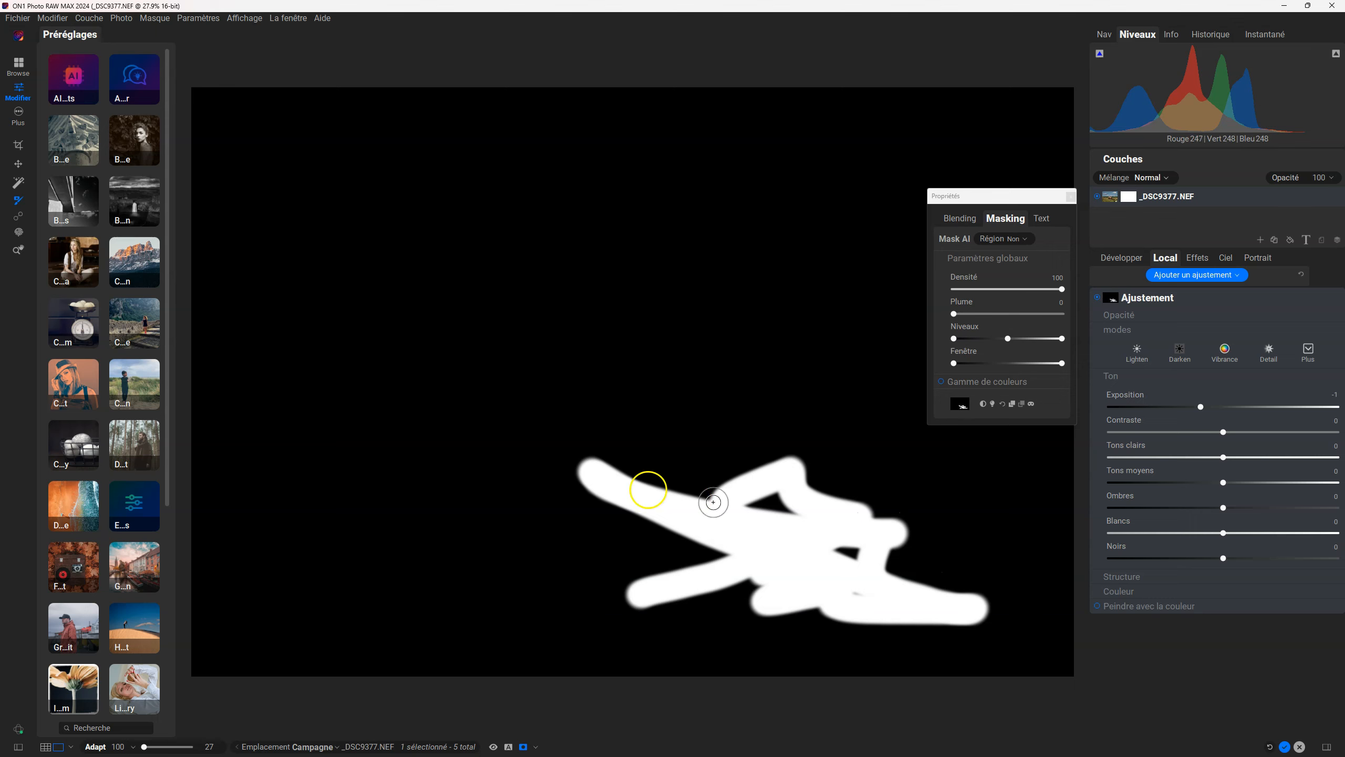
click(536, 747)
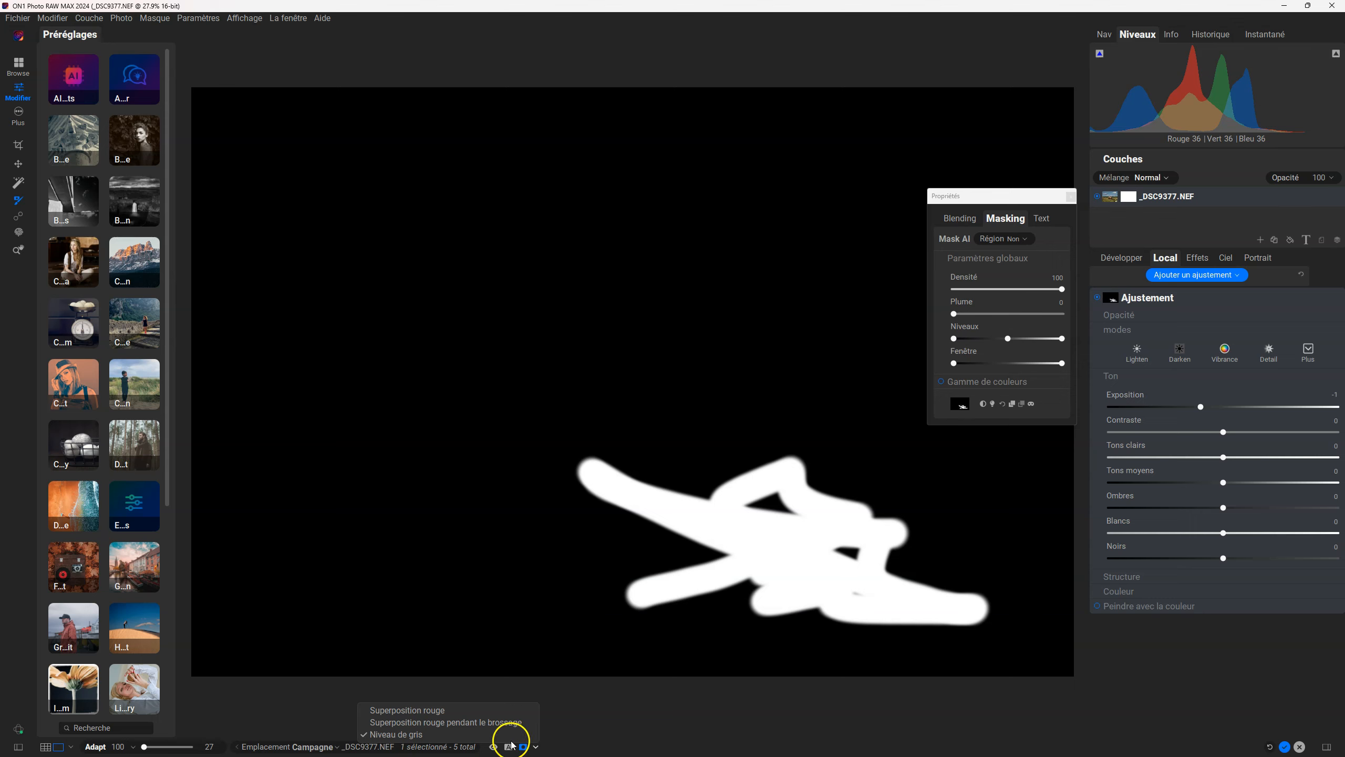
click(434, 710)
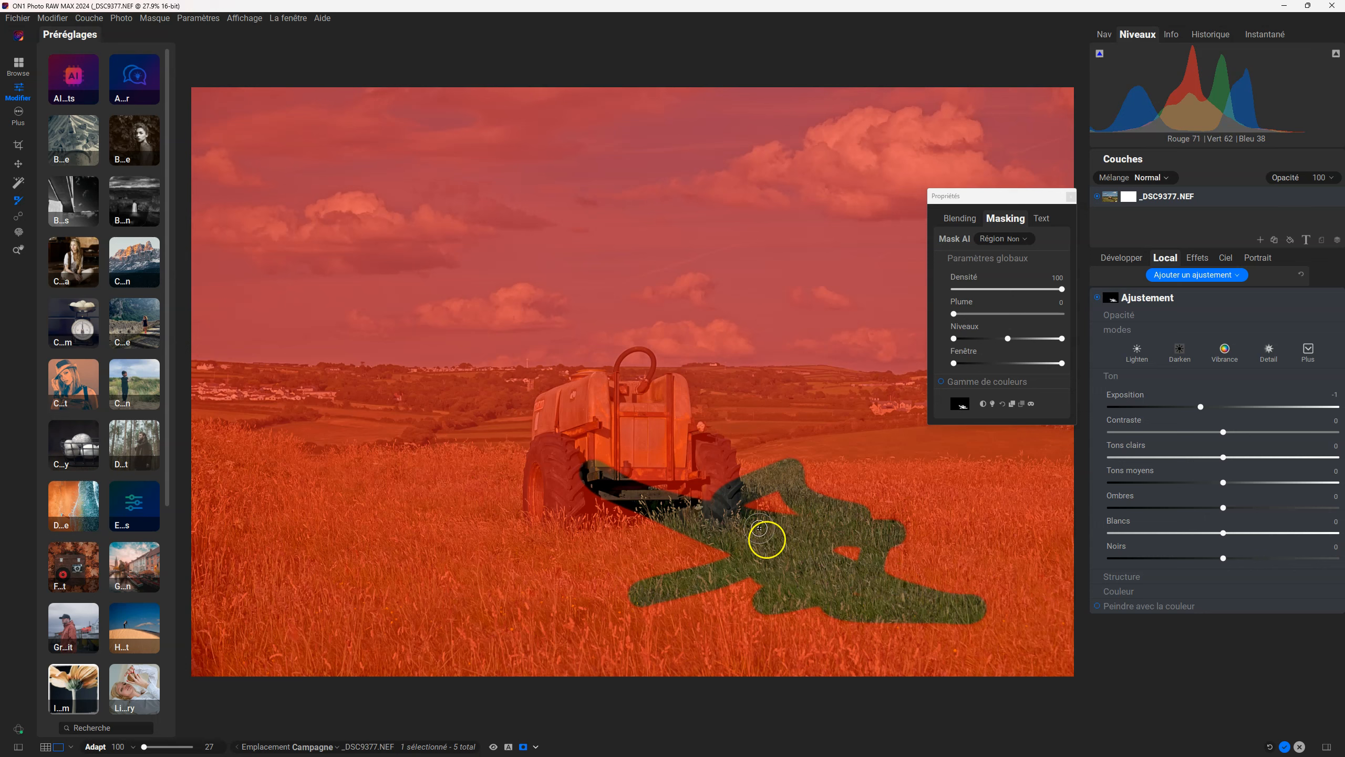
Brush the adjustment onto more grass below and left of the tractor, switching the mask display to Superposition rouge pendant le brossage.
mouse_move(695, 563)
mouse_down()
mouse_move(583, 545)
mouse_move(679, 547)
mouse_move(635, 535)
mouse_move(616, 556)
mouse_move(647, 614)
mouse_move(744, 594)
mouse_move(722, 593)
mouse_move(757, 601)
mouse_move(662, 635)
mouse_up()
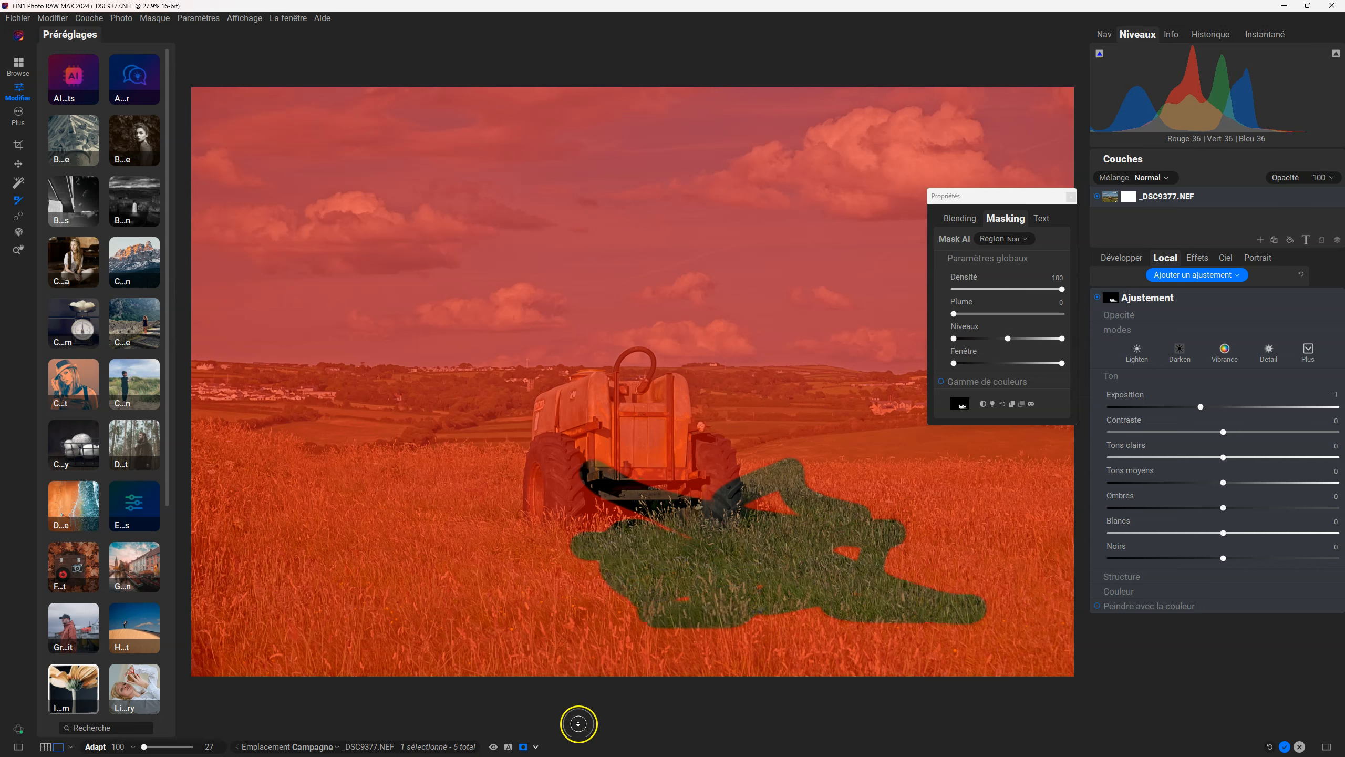
click(536, 747)
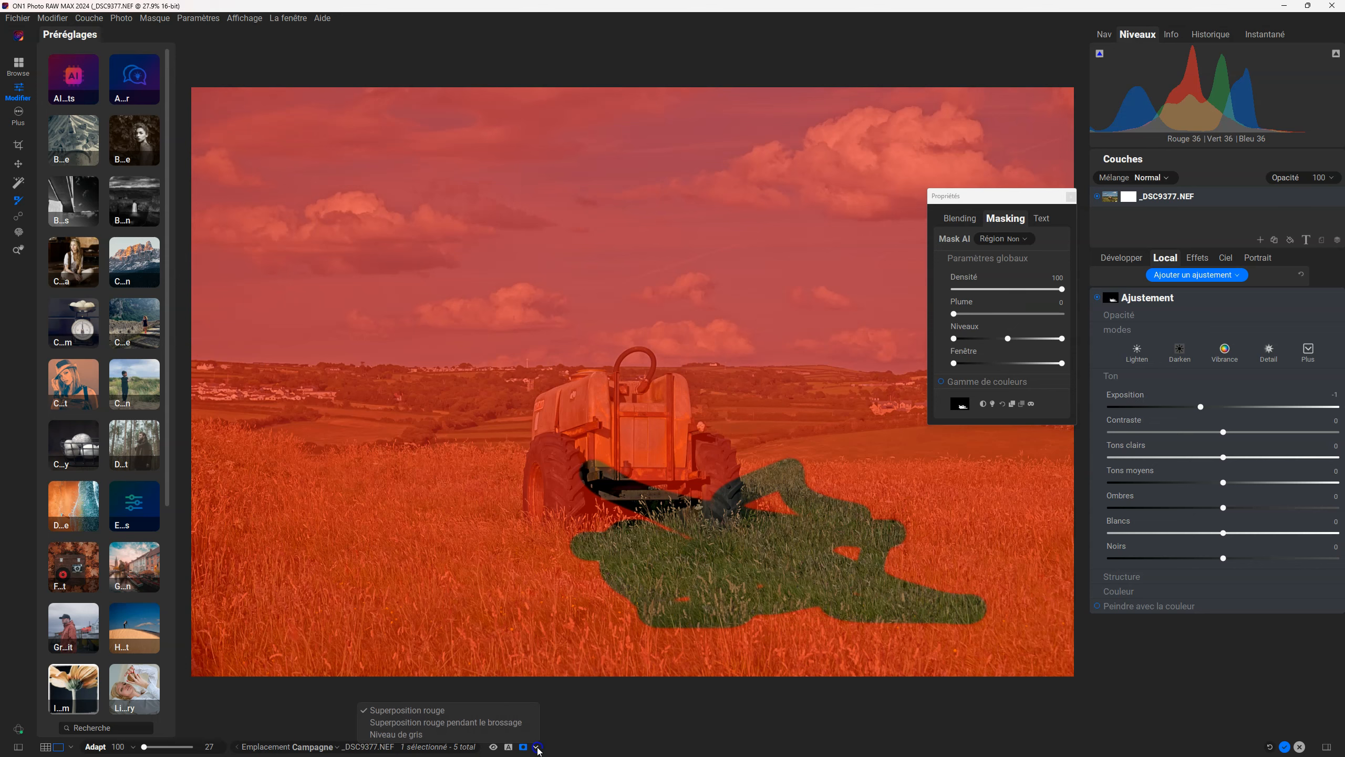
click(502, 722)
mouse_move(534, 562)
mouse_down()
mouse_move(463, 585)
mouse_move(546, 570)
mouse_move(498, 615)
mouse_move(453, 601)
mouse_up()
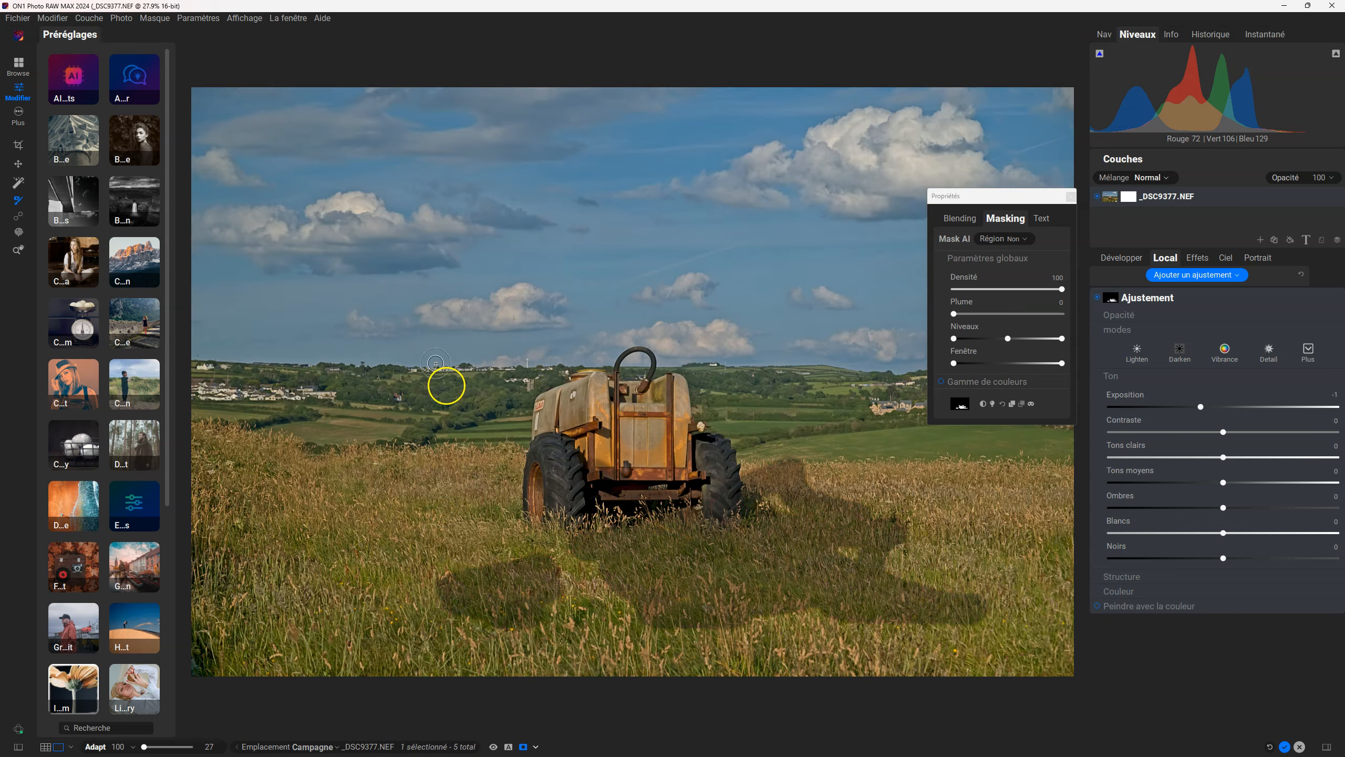
mouse_move(516, 535)
mouse_down()
mouse_move(445, 550)
mouse_move(522, 551)
mouse_move(502, 561)
mouse_move(457, 532)
mouse_up()
Set the mask display to Niveau de gris and toggle the mask view on and off repeatedly.
click(537, 747)
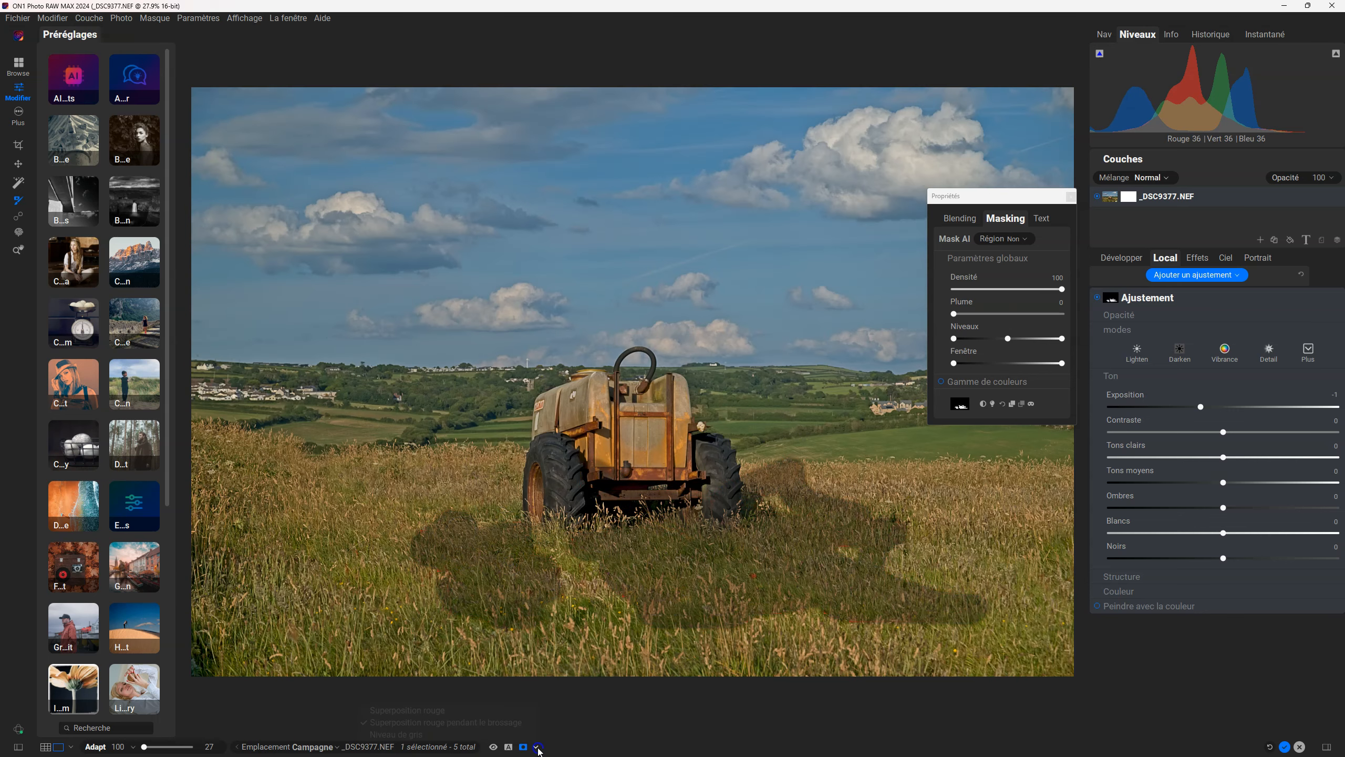
click(514, 734)
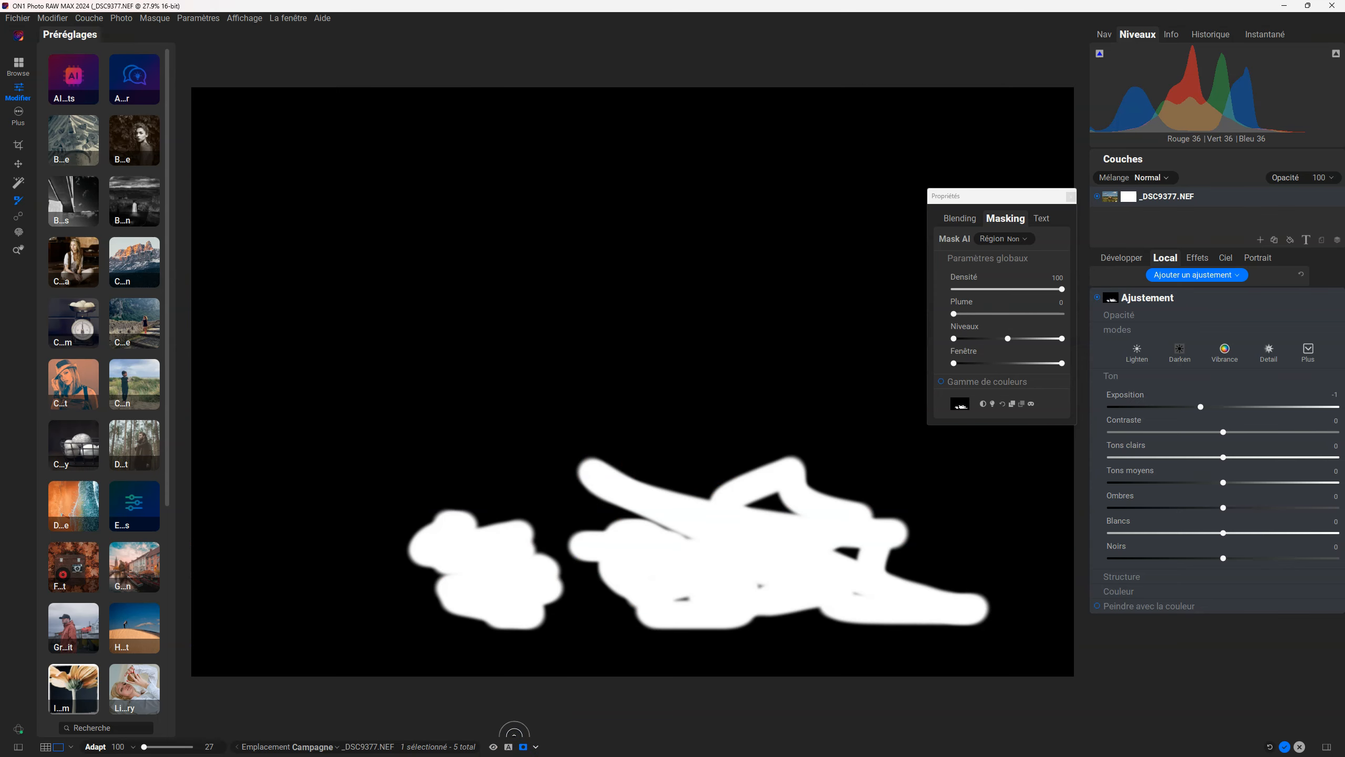
click(524, 748)
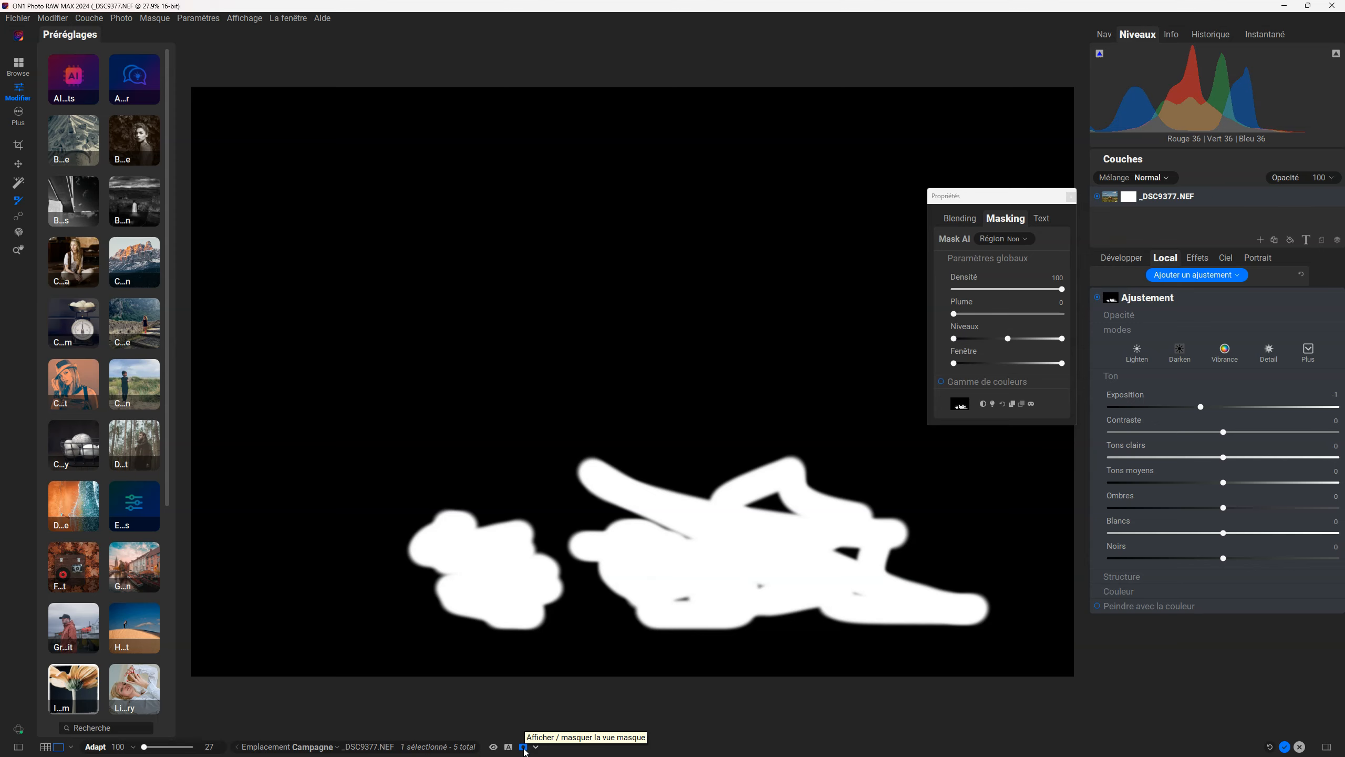
click(523, 747)
click(523, 747)
click(523, 747)
click(524, 747)
click(524, 747)
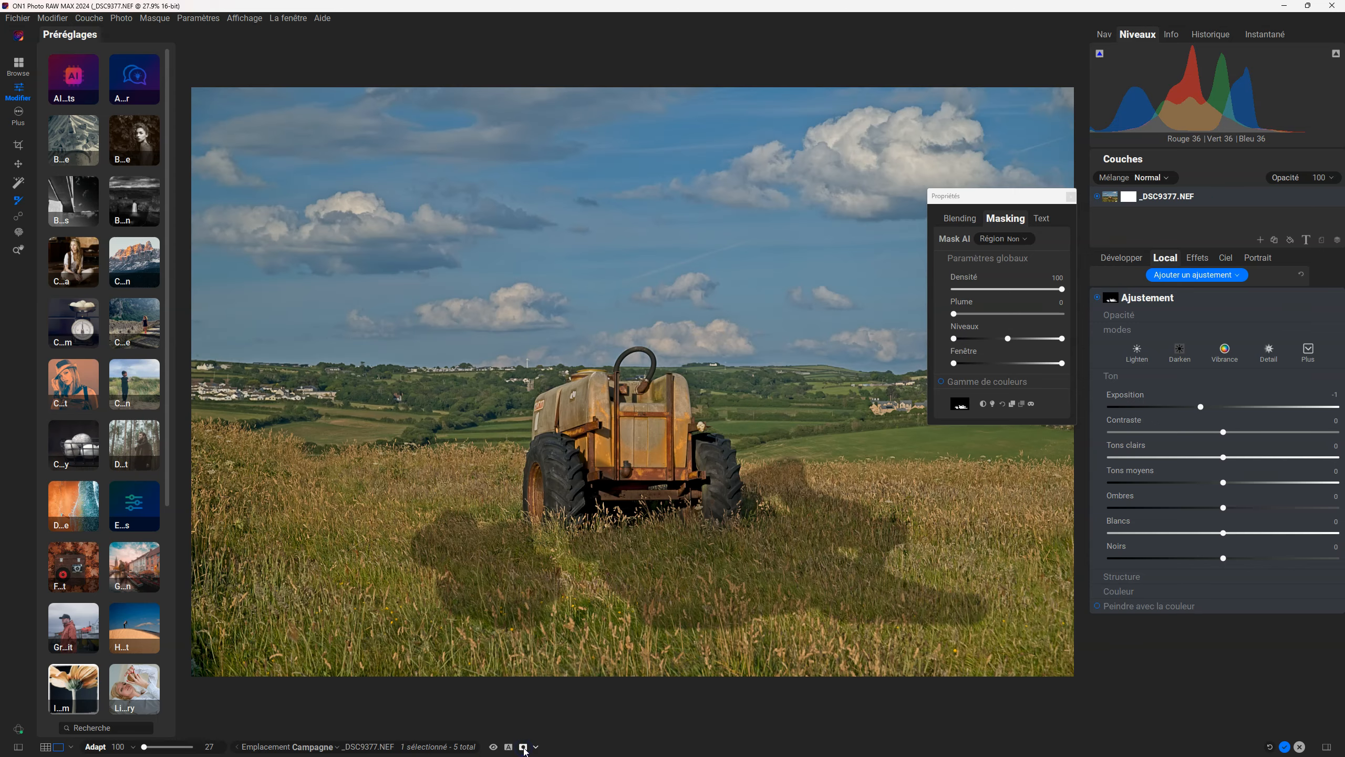
Toggle the greyscale view of the adjustment's mask from its masking properties.
click(985, 196)
click(1031, 404)
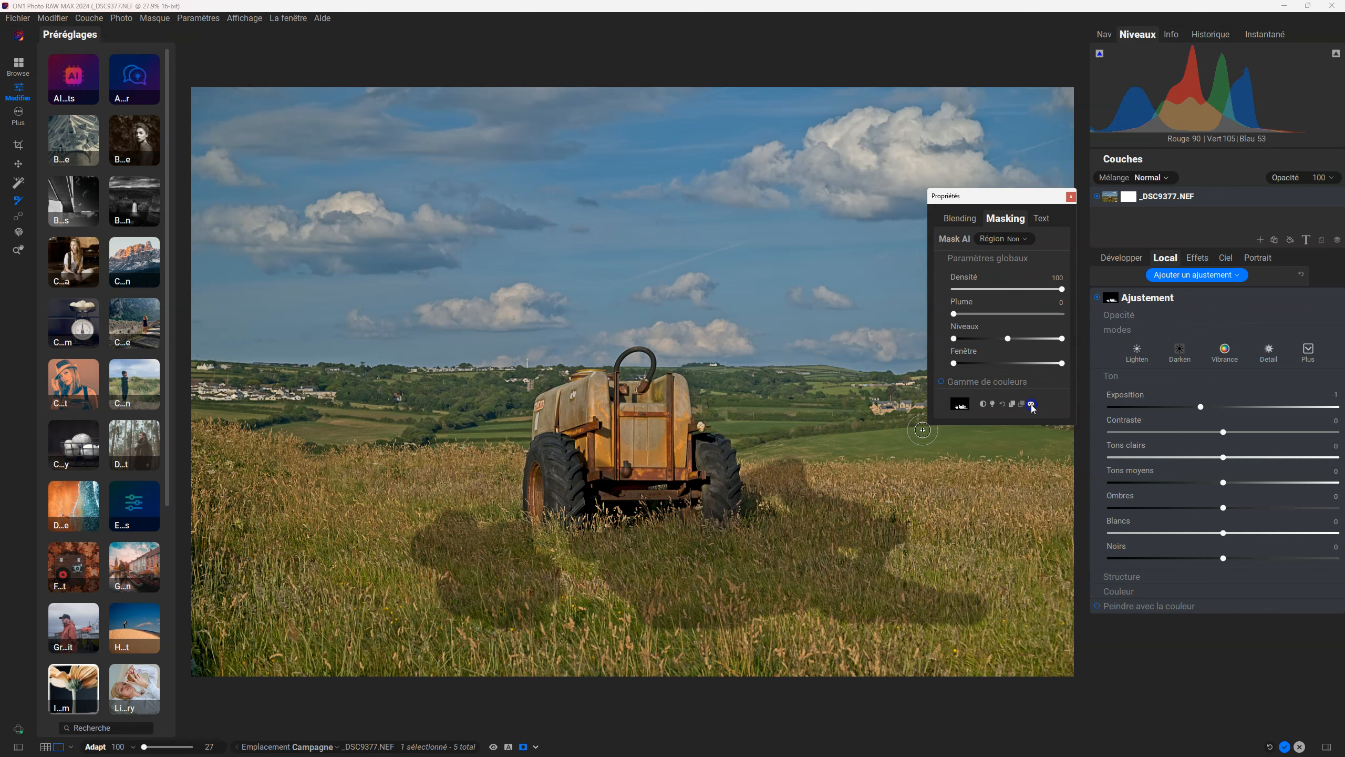
click(1030, 404)
click(1031, 404)
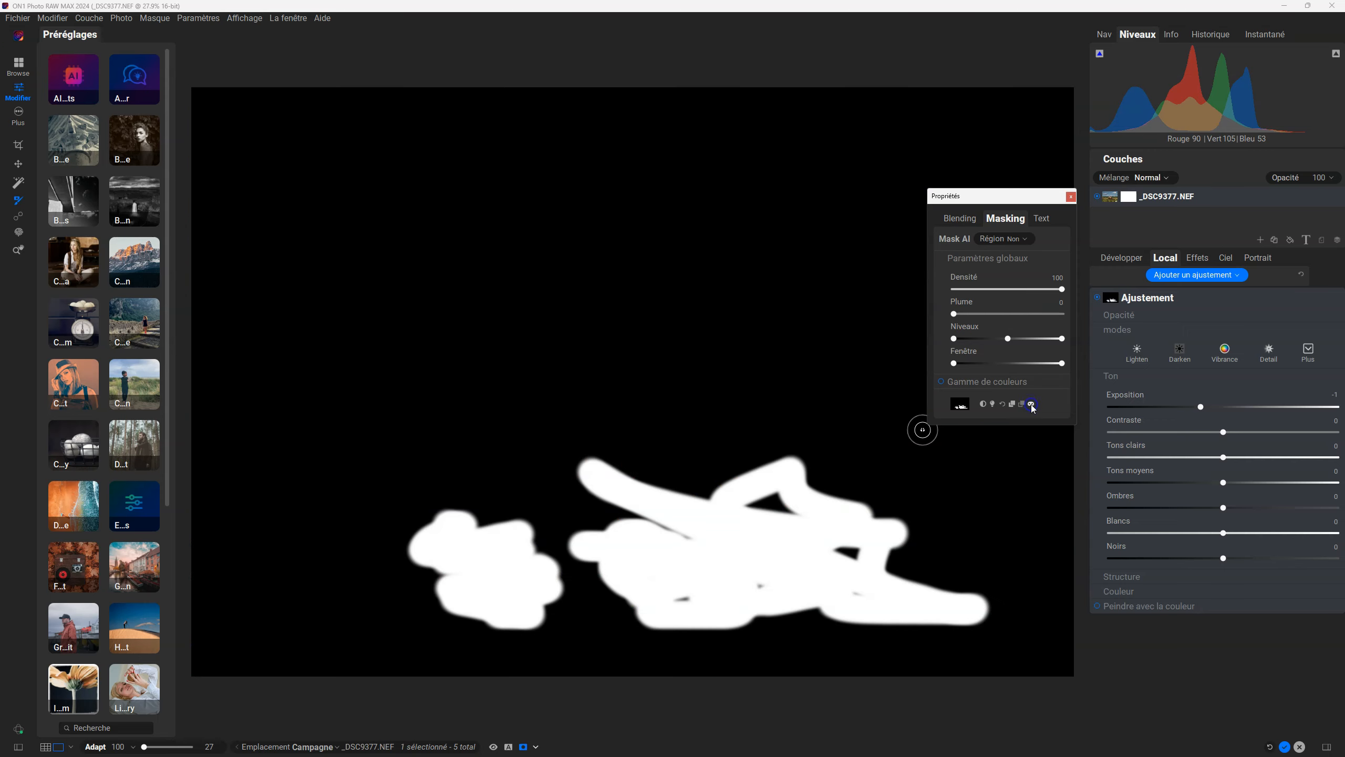
click(1030, 404)
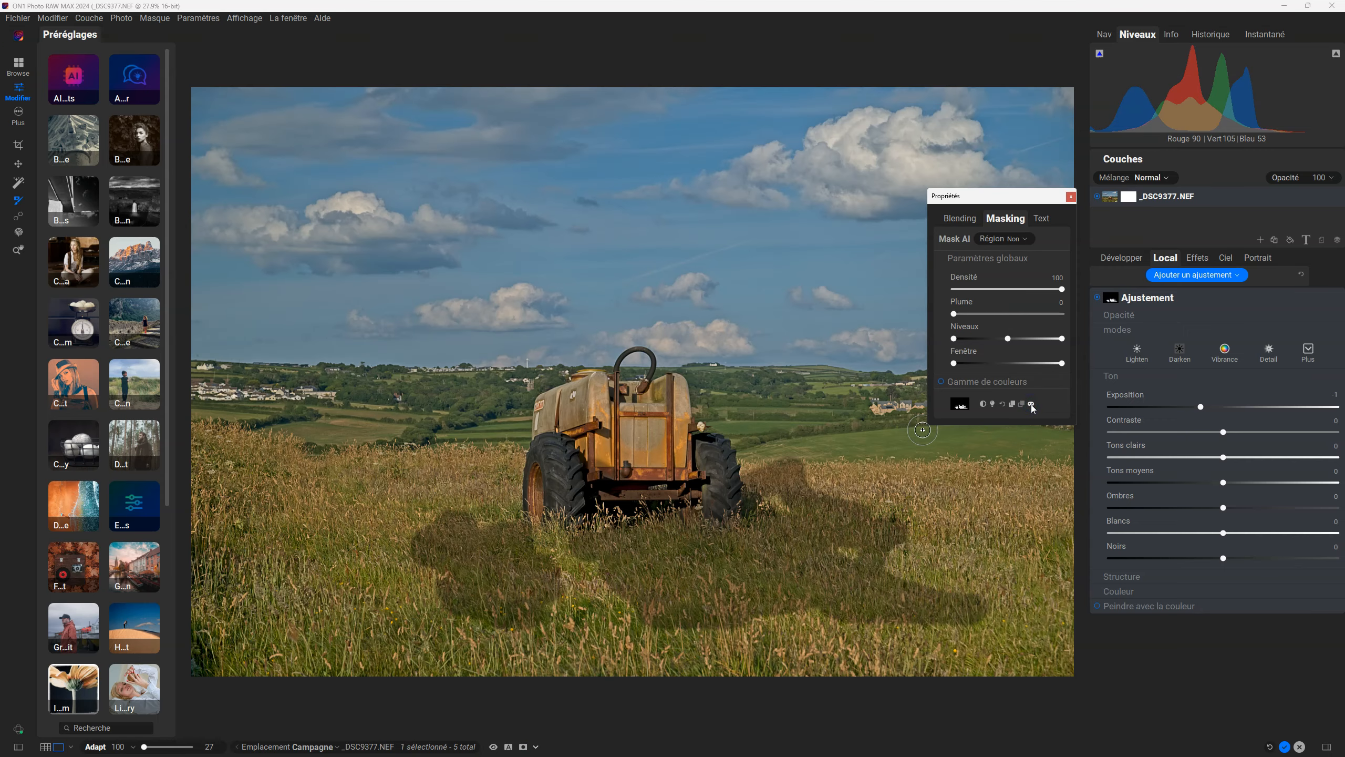
Replace the brushed mask with a luminosity mask, adjusting its levels and inverting it in greyscale view.
click(993, 405)
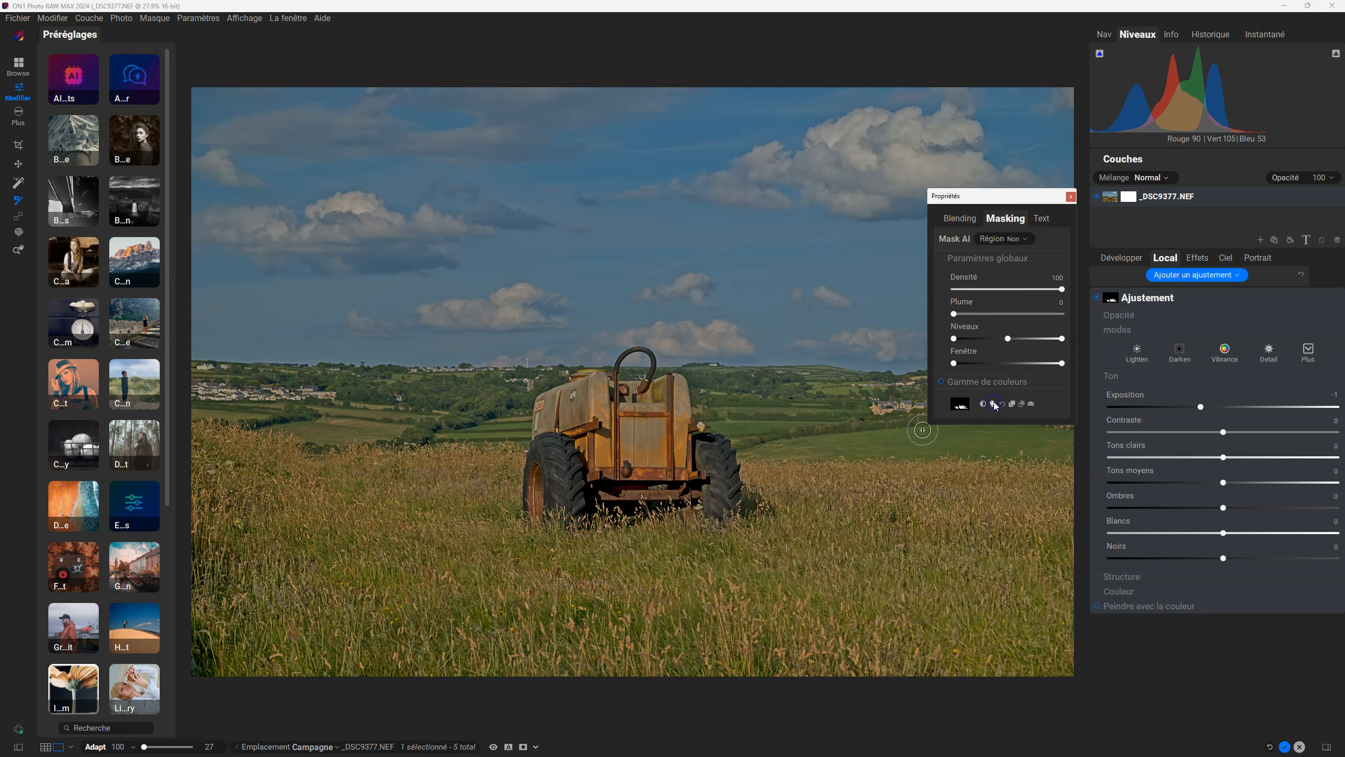
click(1031, 404)
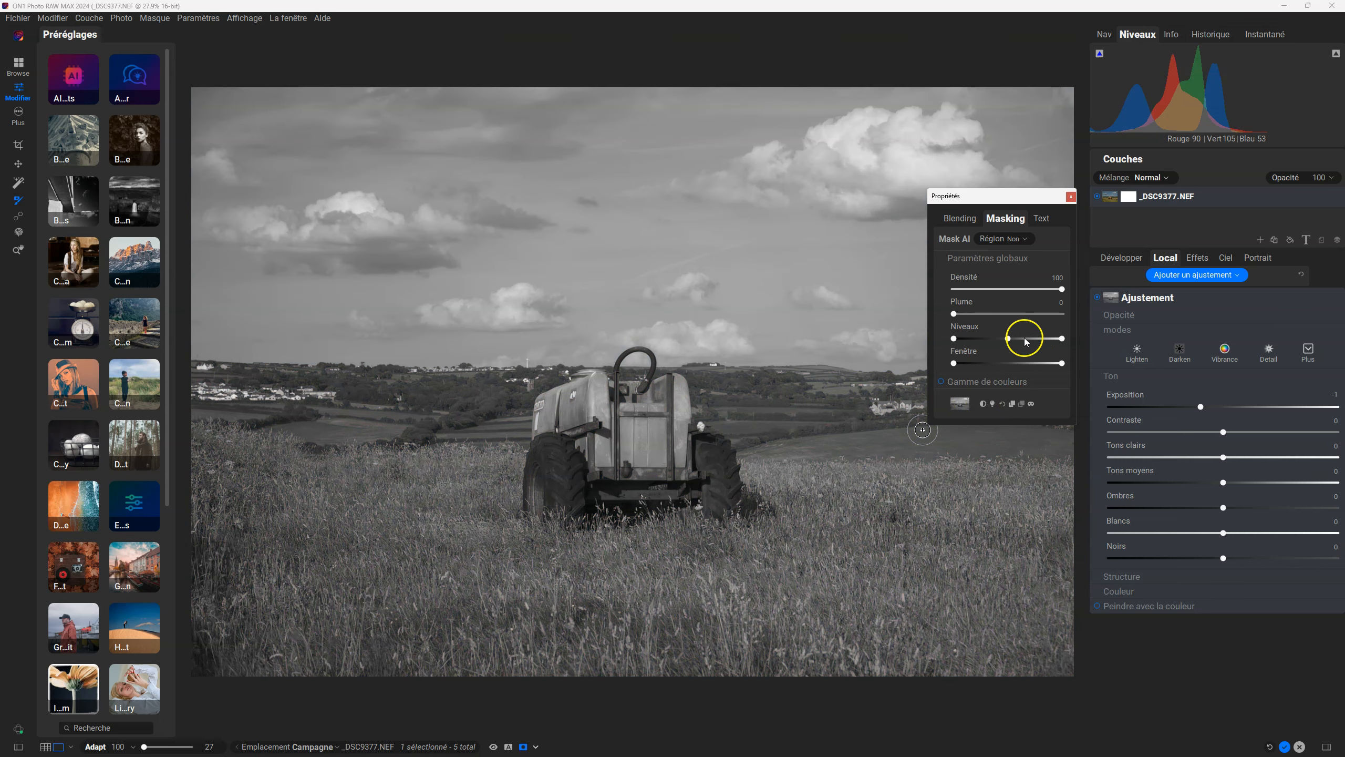
mouse_move(1007, 338)
mouse_down()
mouse_move(1027, 339)
mouse_move(1009, 338)
mouse_up()
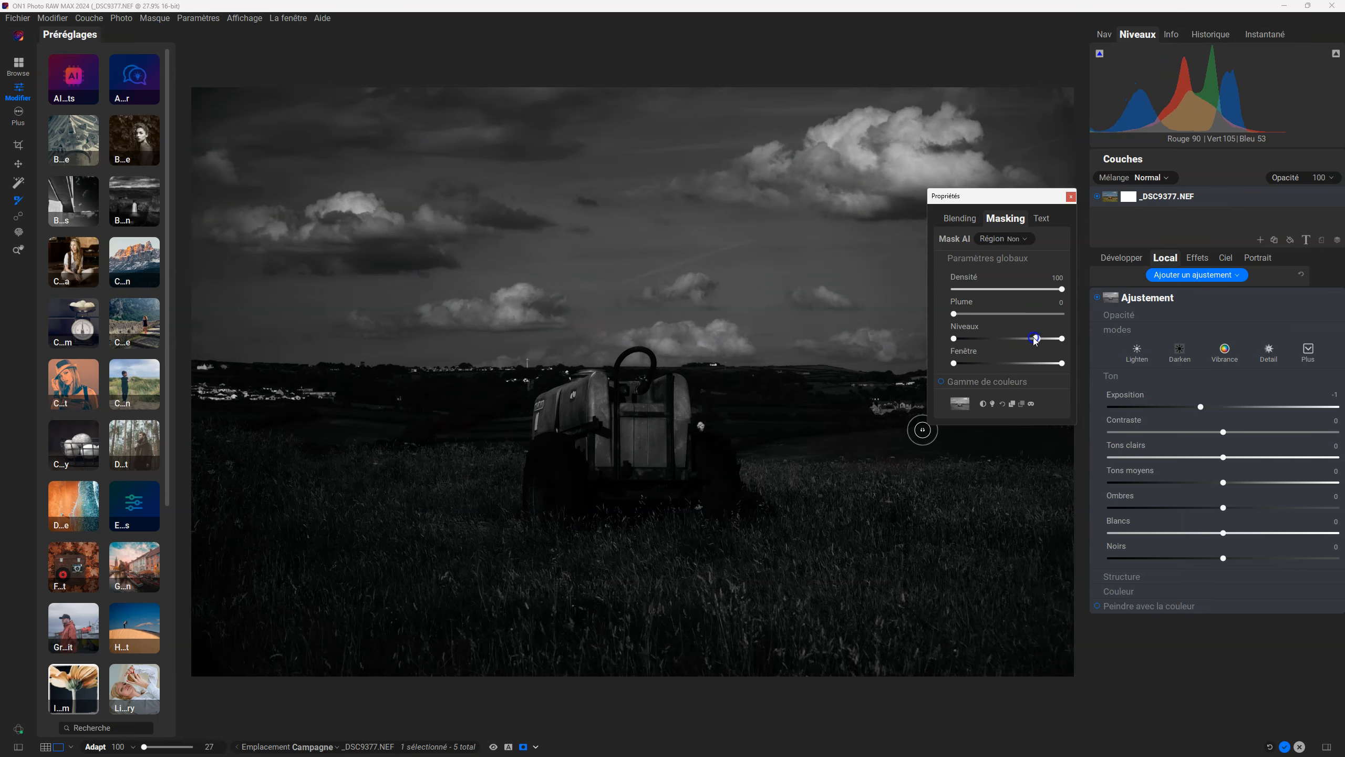
click(984, 404)
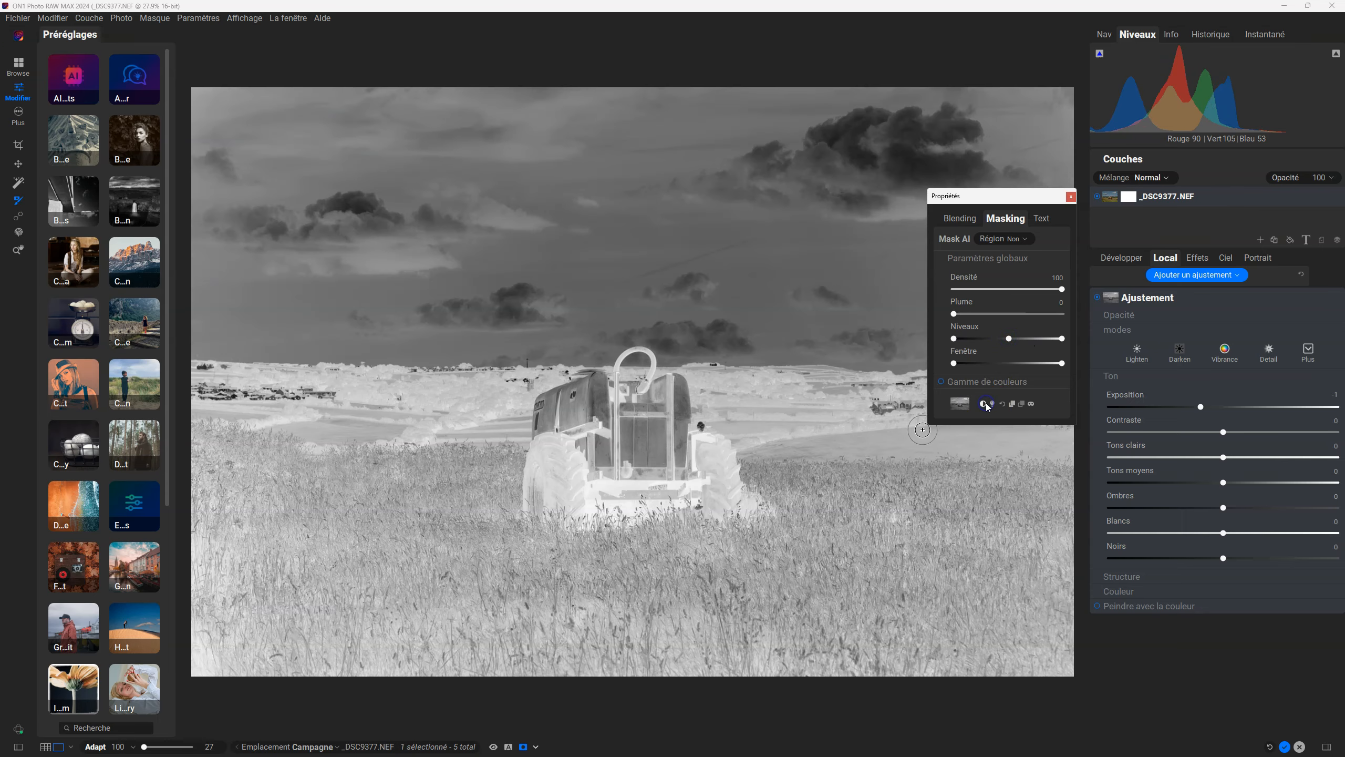
drag(962, 341, 935, 344)
Reset the local adjustment's mask and close its floating properties window.
click(1003, 403)
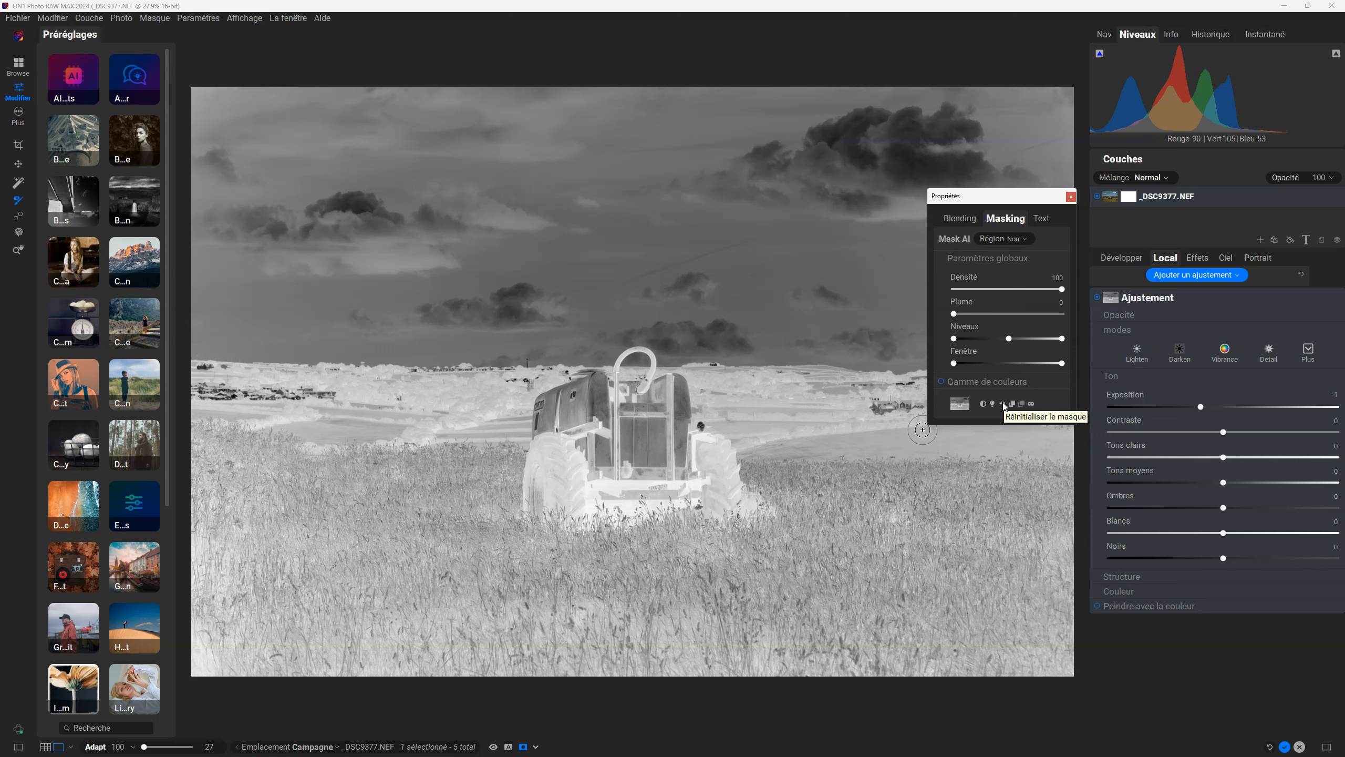
click(1002, 405)
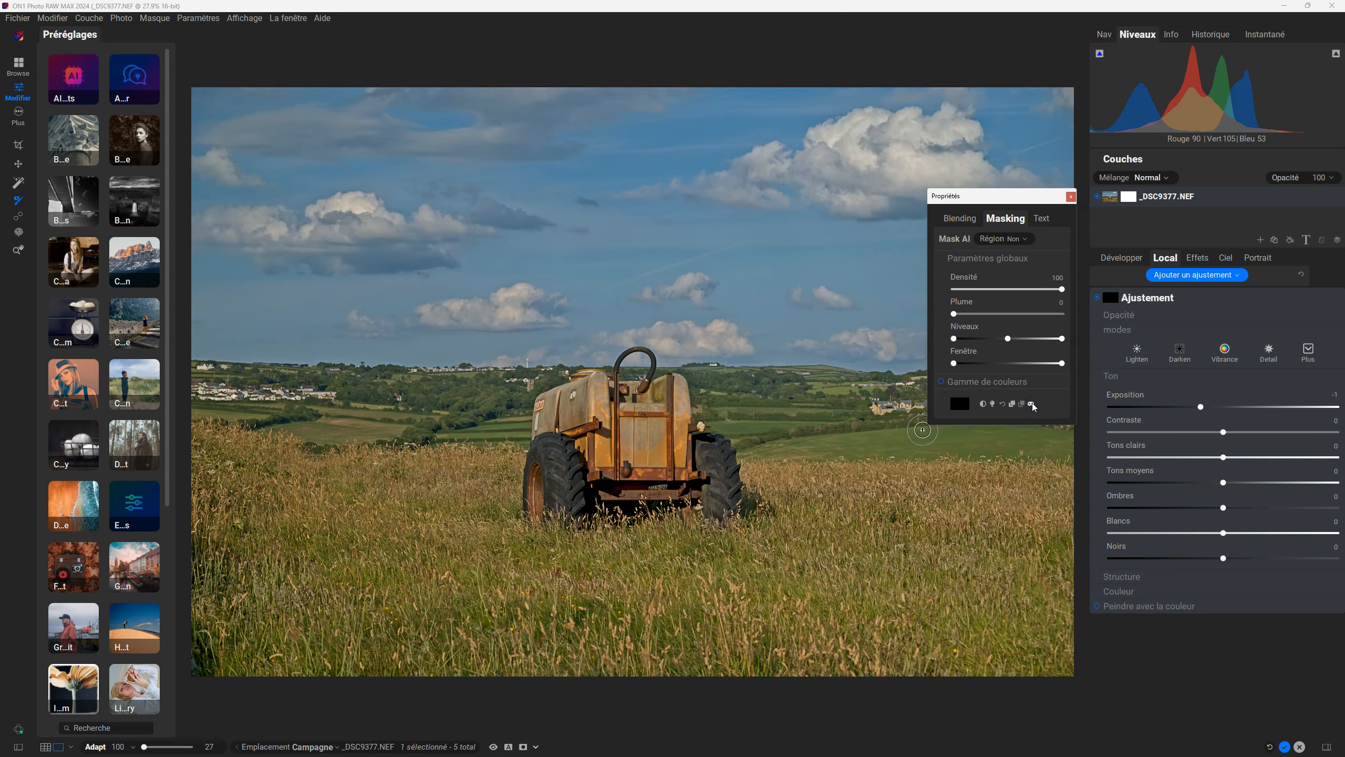
click(1070, 196)
Return to the Développer settings and examine the editing tools, including the Brosse de masquage description.
click(1158, 301)
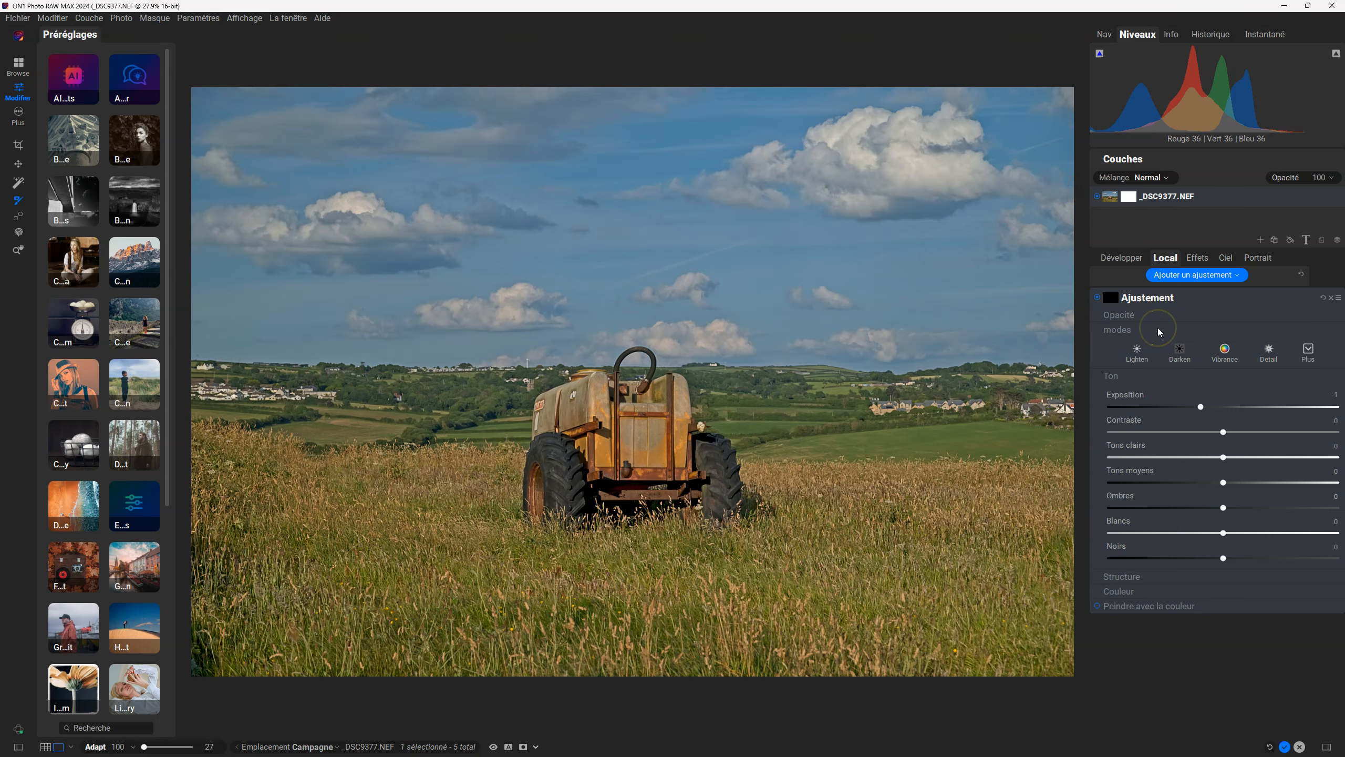
click(1116, 257)
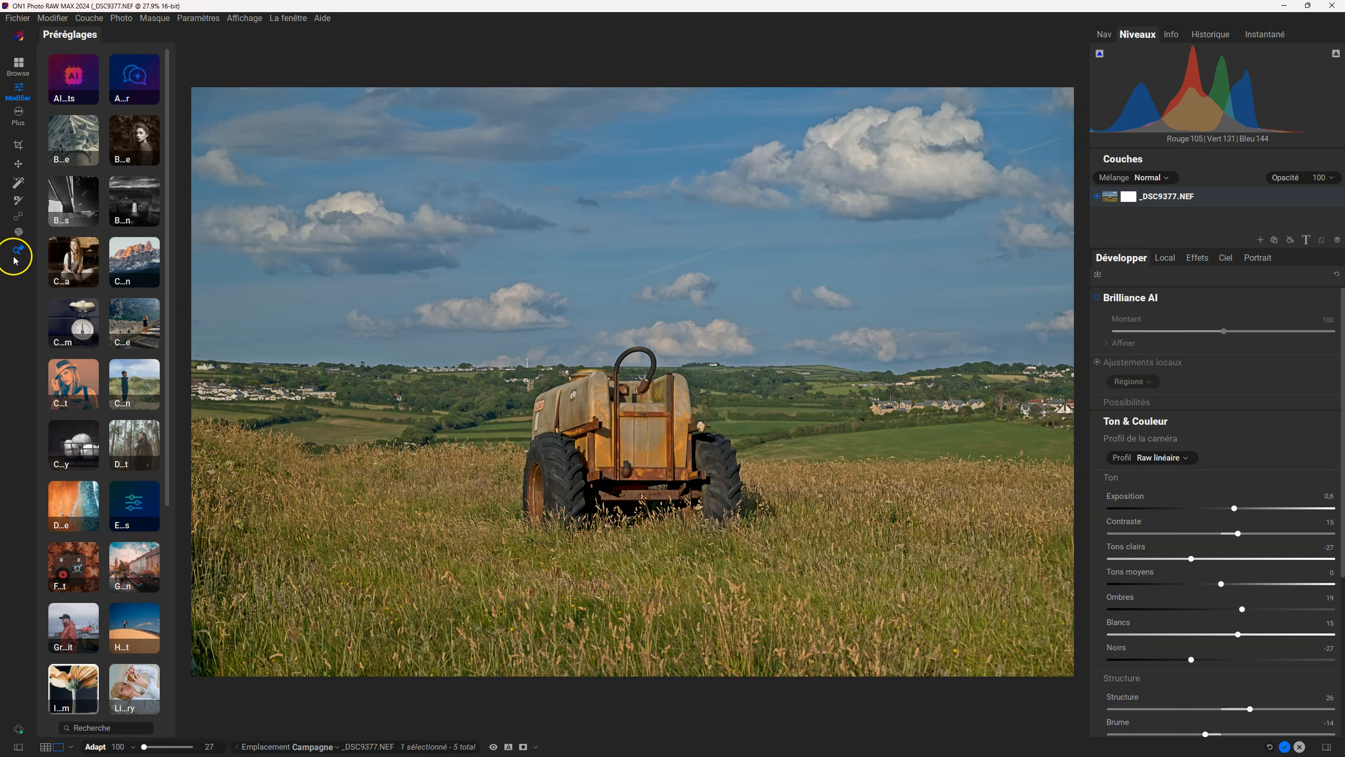
mouse_move(15, 245)
mouse_move(17, 148)
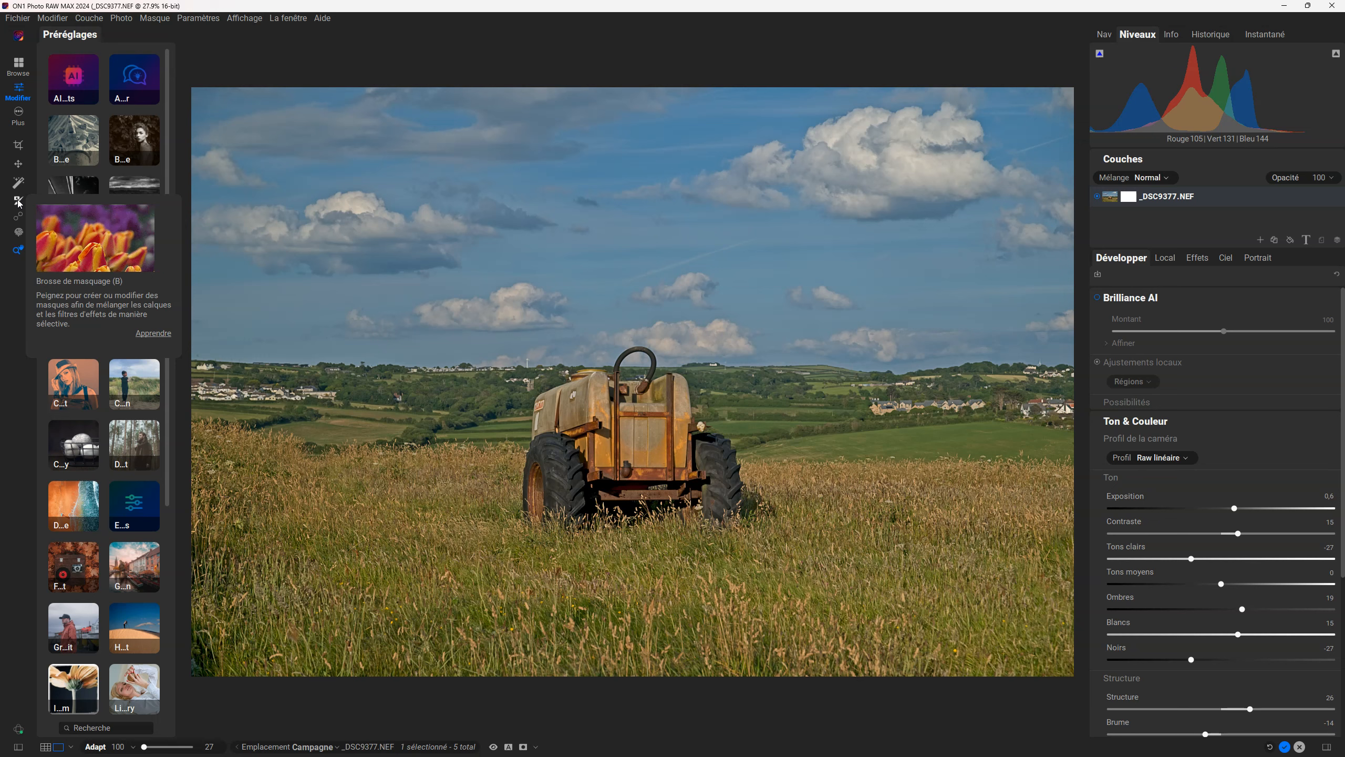
click(18, 216)
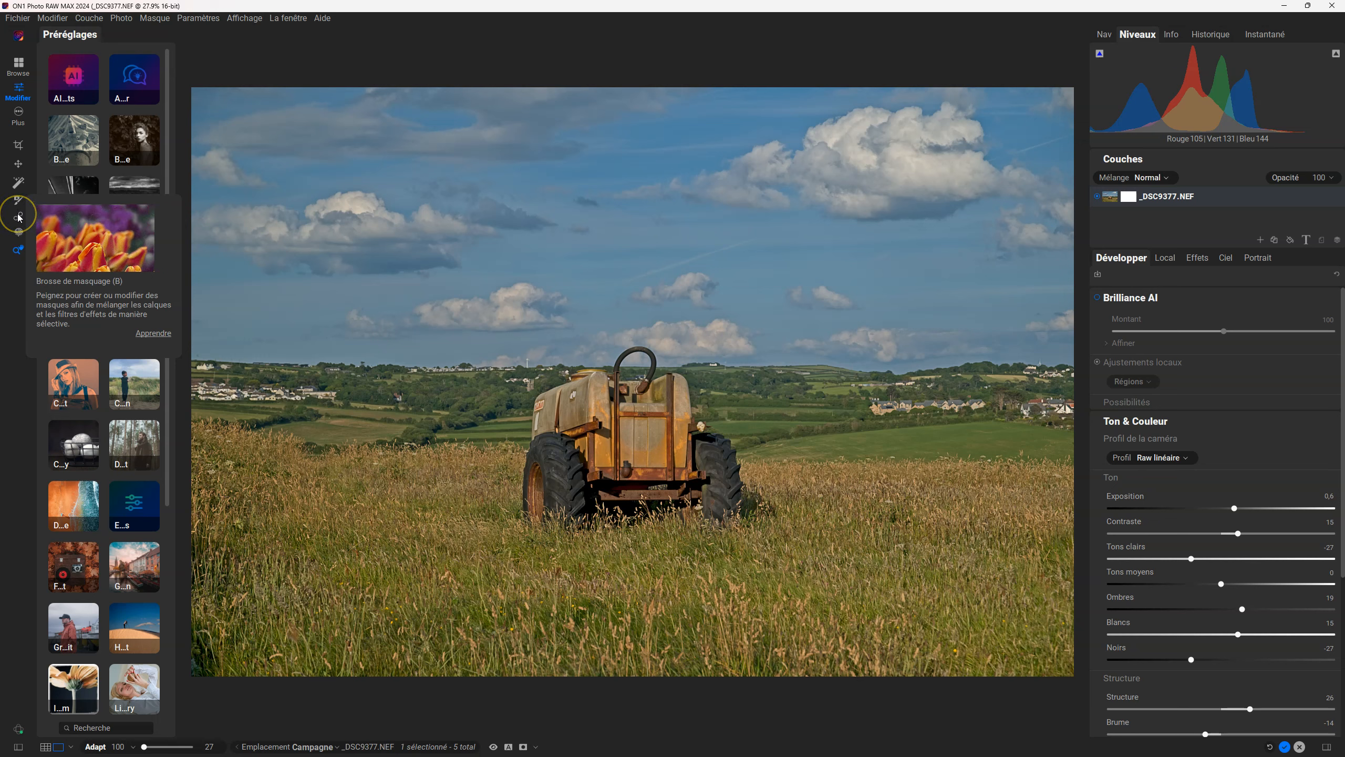